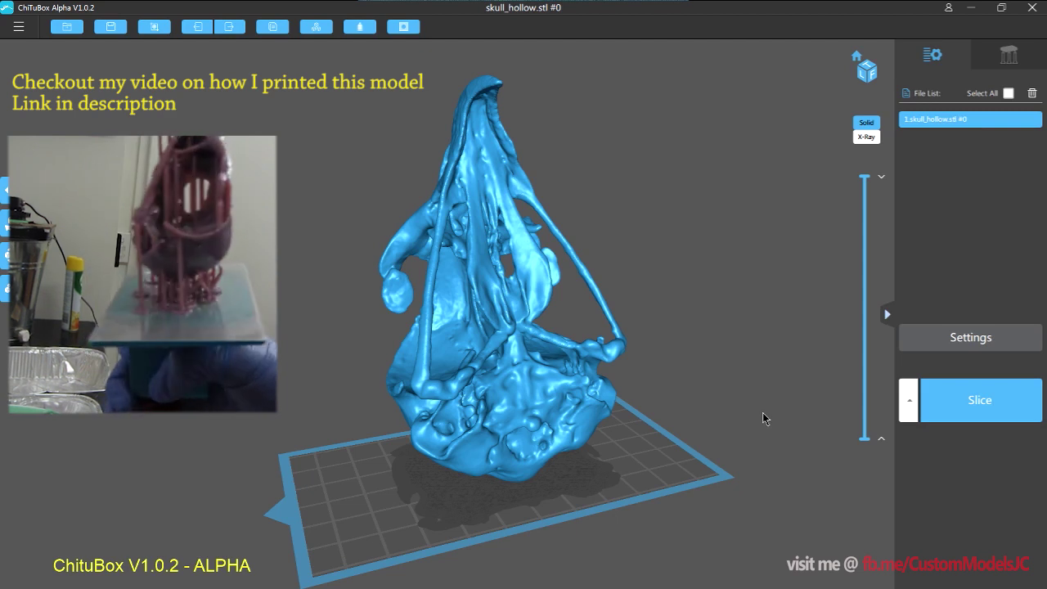
Inspect the hollow skull model's underside and open areas from several angles.
drag(703, 393, 701, 346)
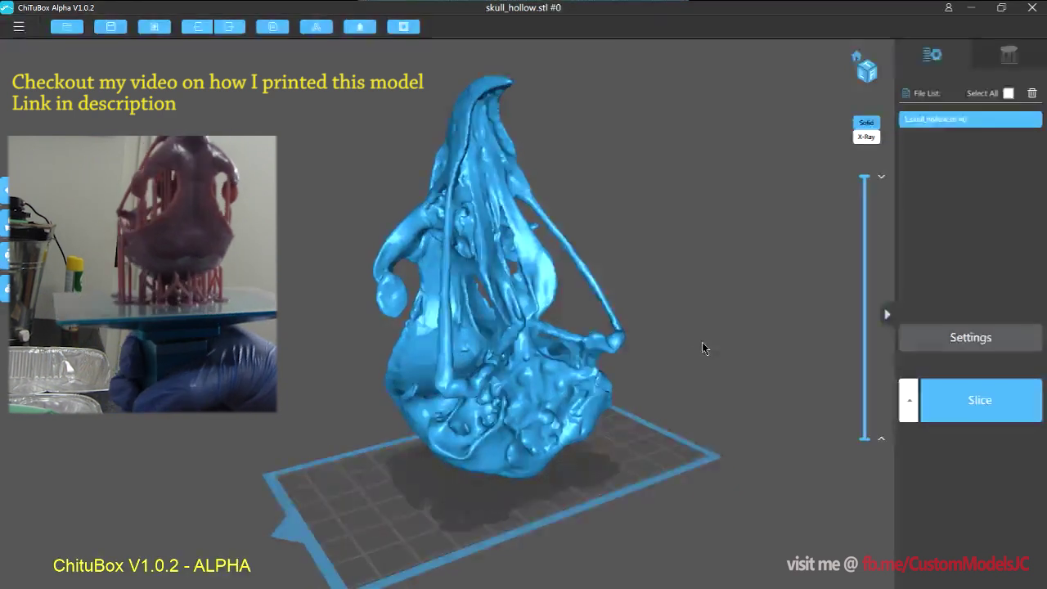
scroll(702, 342, down, 2)
drag(722, 344, 688, 357)
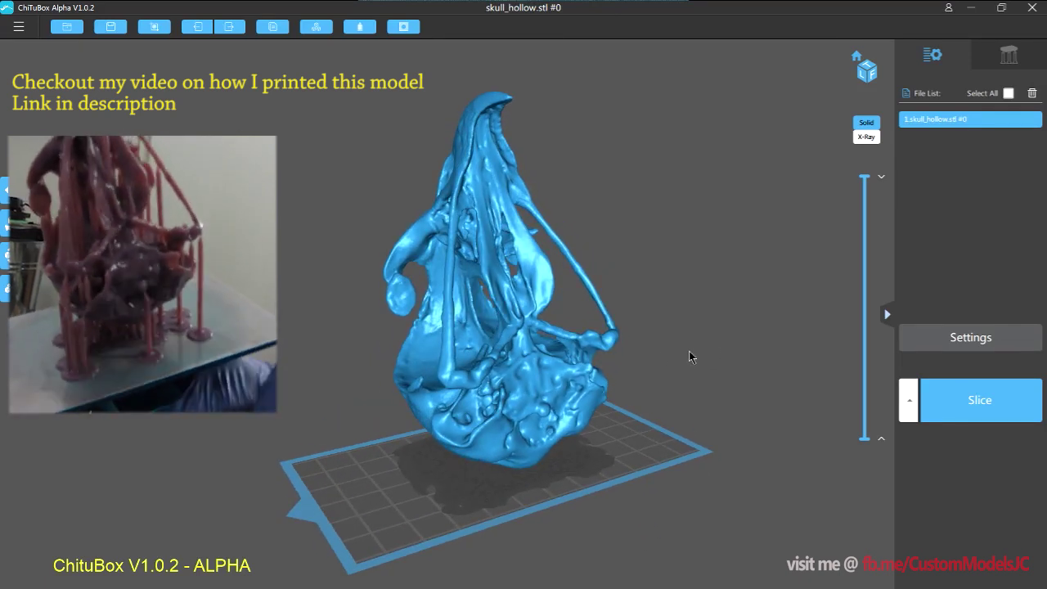
scroll(690, 351, up, 1)
middle_drag(689, 351, 693, 350)
drag(694, 354, 728, 343)
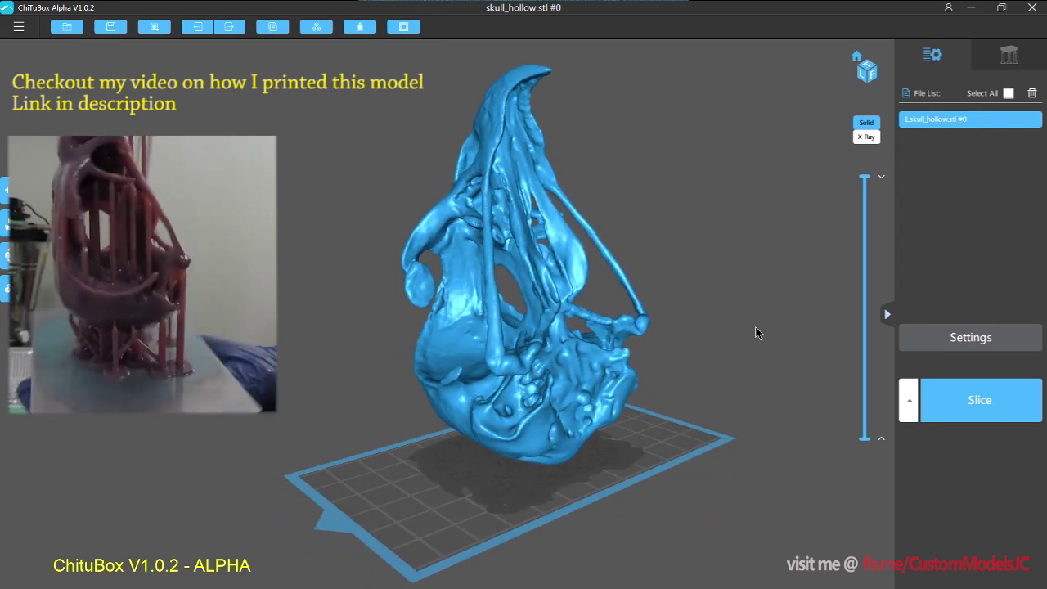
drag(755, 331, 696, 336)
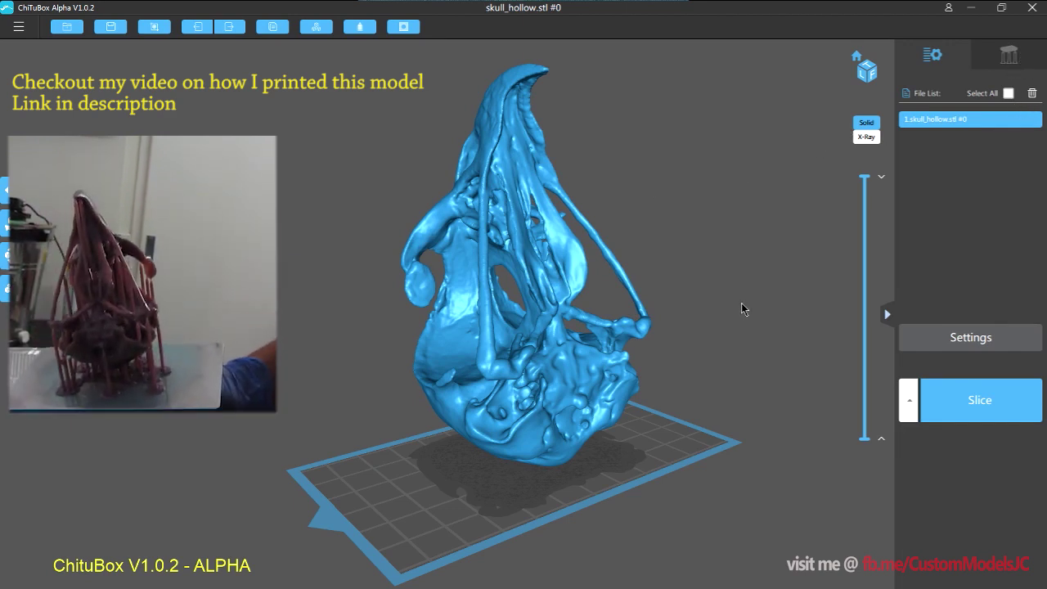
drag(741, 303, 714, 307)
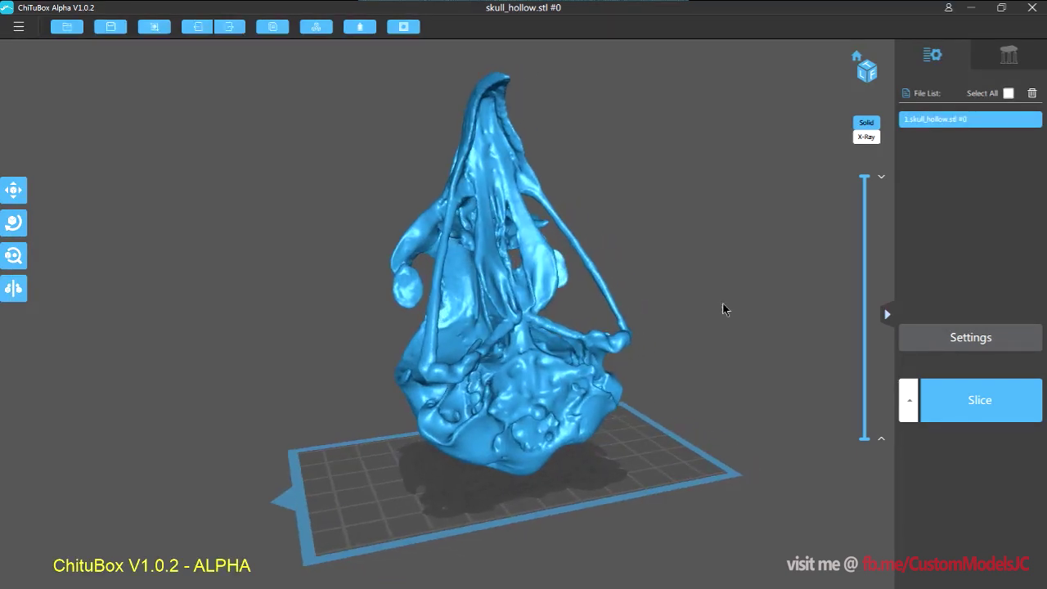
Review the middle, bottom, raft and top support settings and auto-generate platform supports for the skull with the Heavy preset.
click(1009, 65)
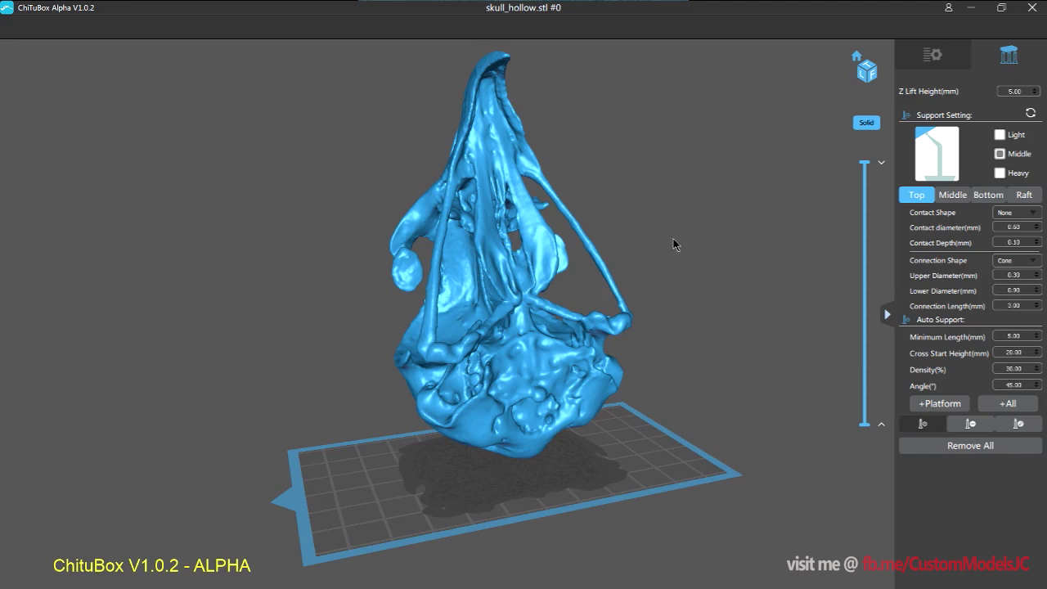
click(952, 195)
click(988, 194)
click(1027, 194)
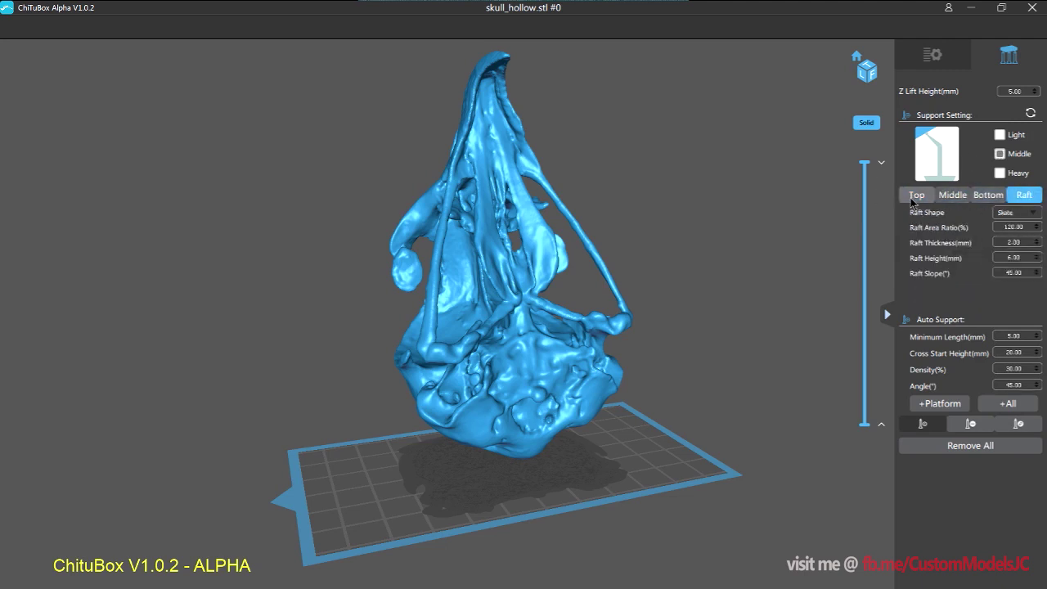
click(919, 196)
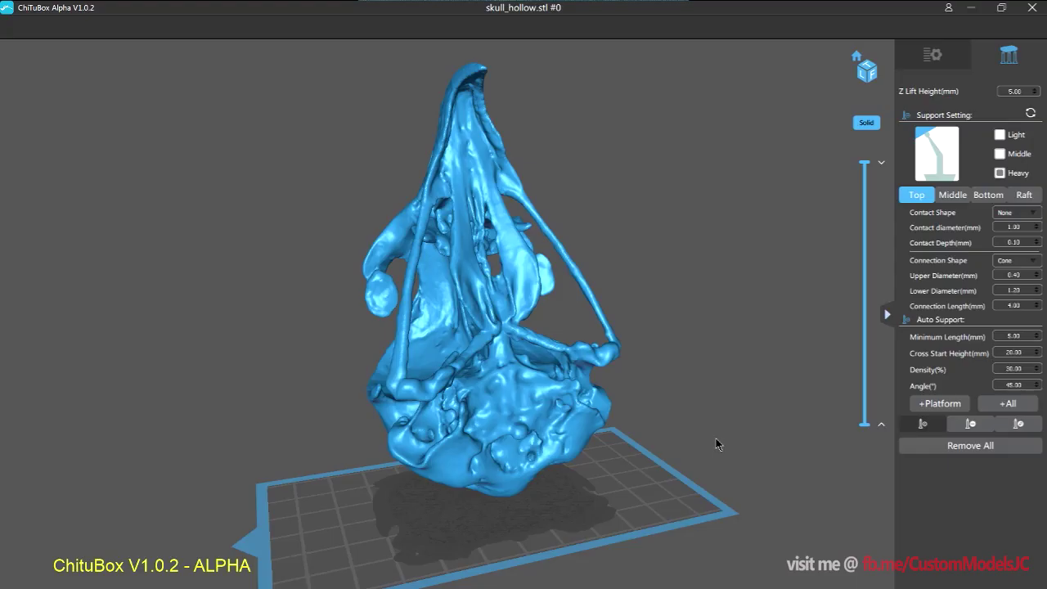
scroll(716, 445, down, 2)
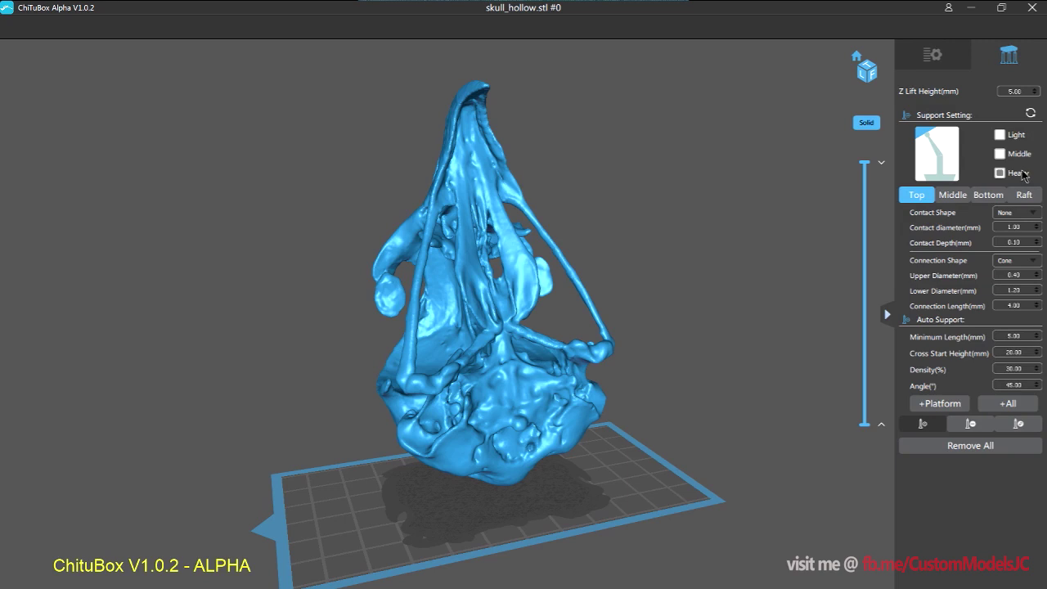
click(958, 405)
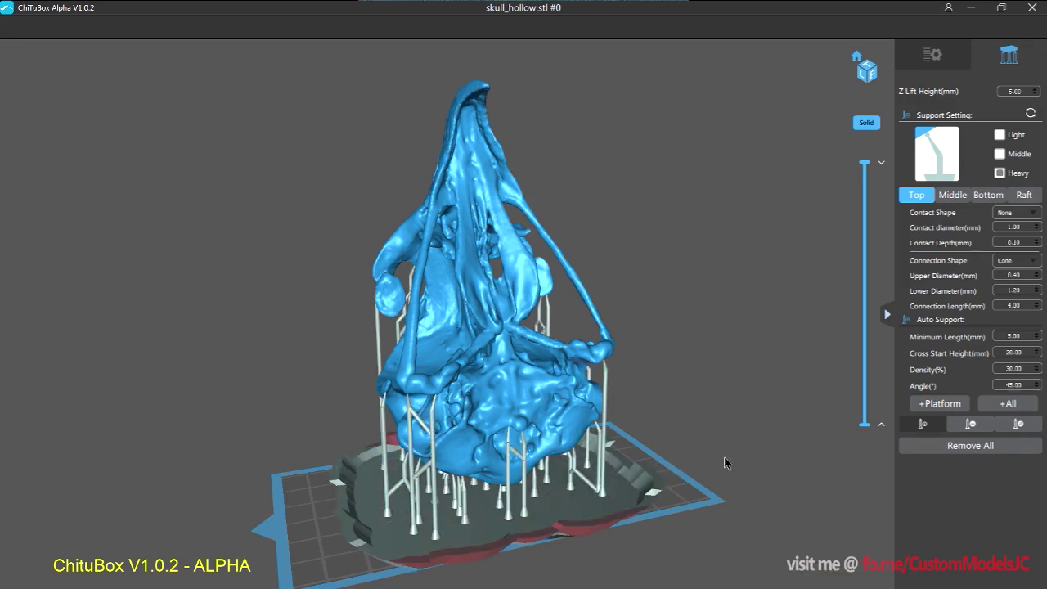
Examine the generated supports and the raft beneath the skull from several sides, including the raft's edges beyond the build plate.
drag(724, 463, 678, 454)
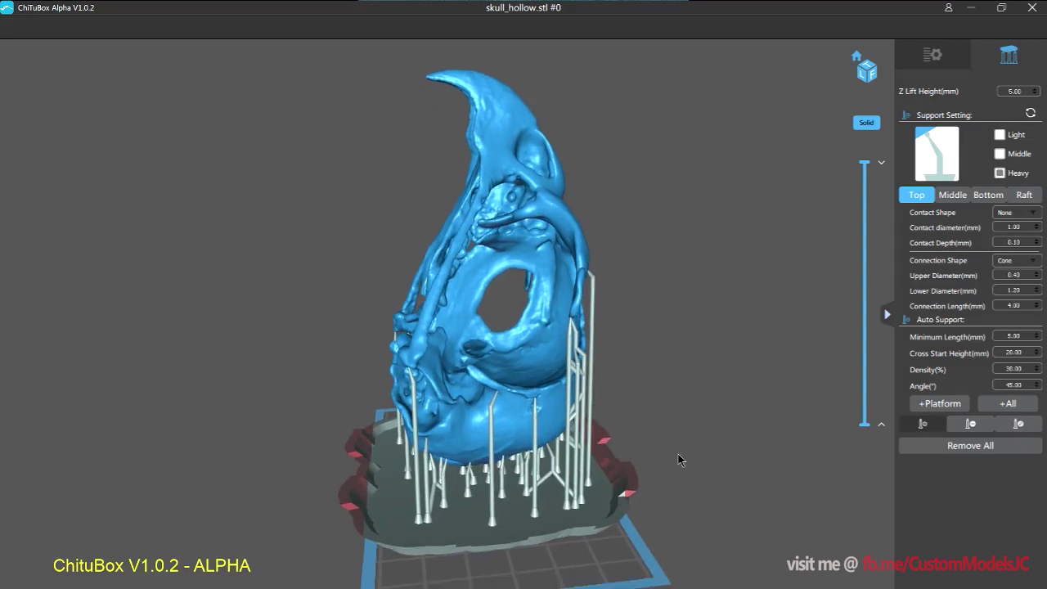
middle_drag(677, 454, 685, 442)
scroll(676, 458, up, 3)
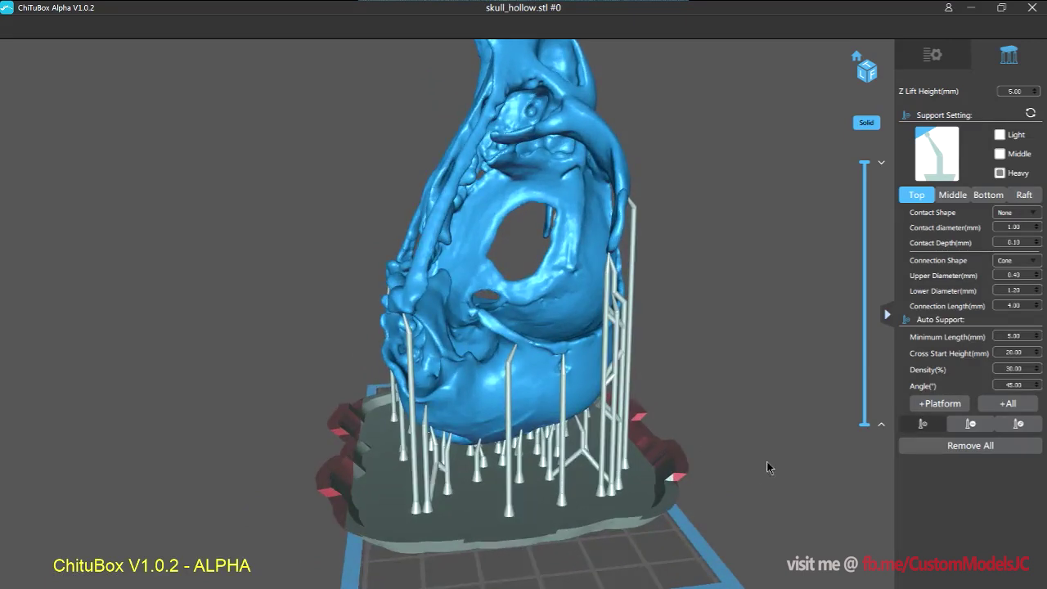
drag(767, 461, 651, 497)
mouse_move(723, 504)
mouse_down()
mouse_move(736, 497)
mouse_move(715, 493)
mouse_up()
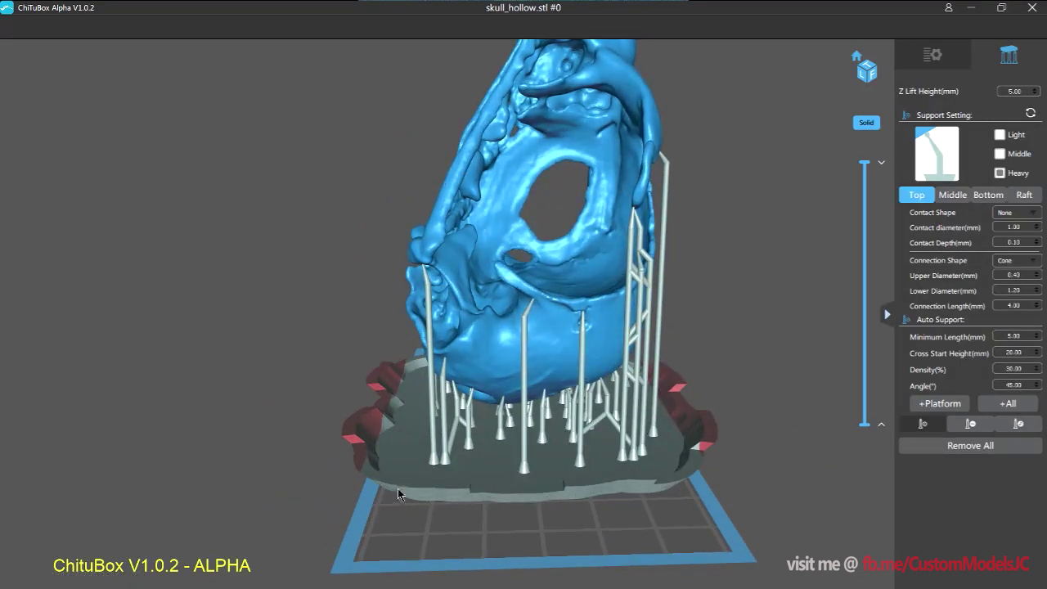
drag(398, 483, 356, 504)
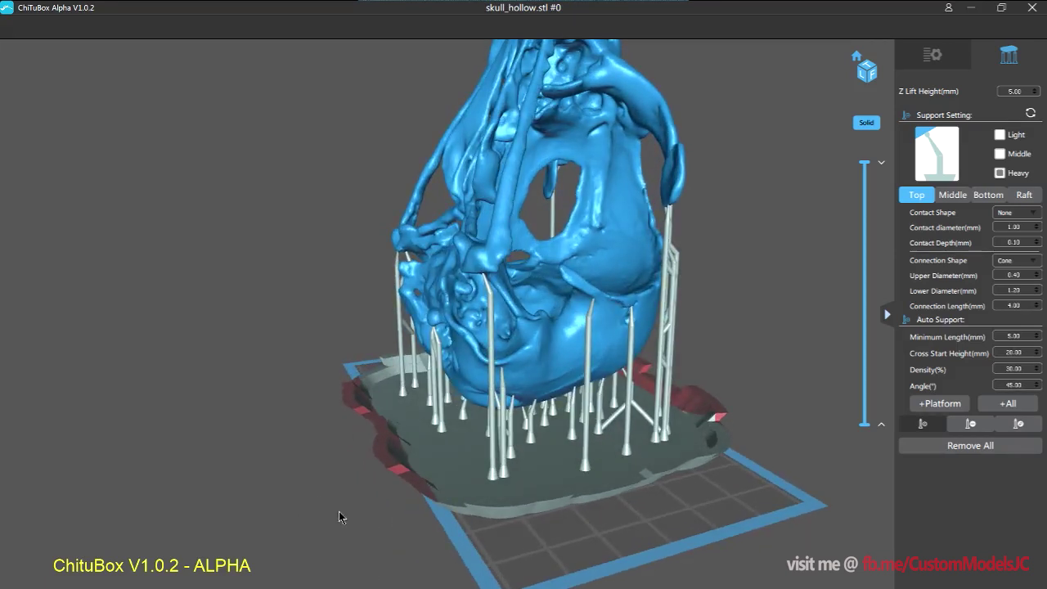
drag(339, 511, 302, 494)
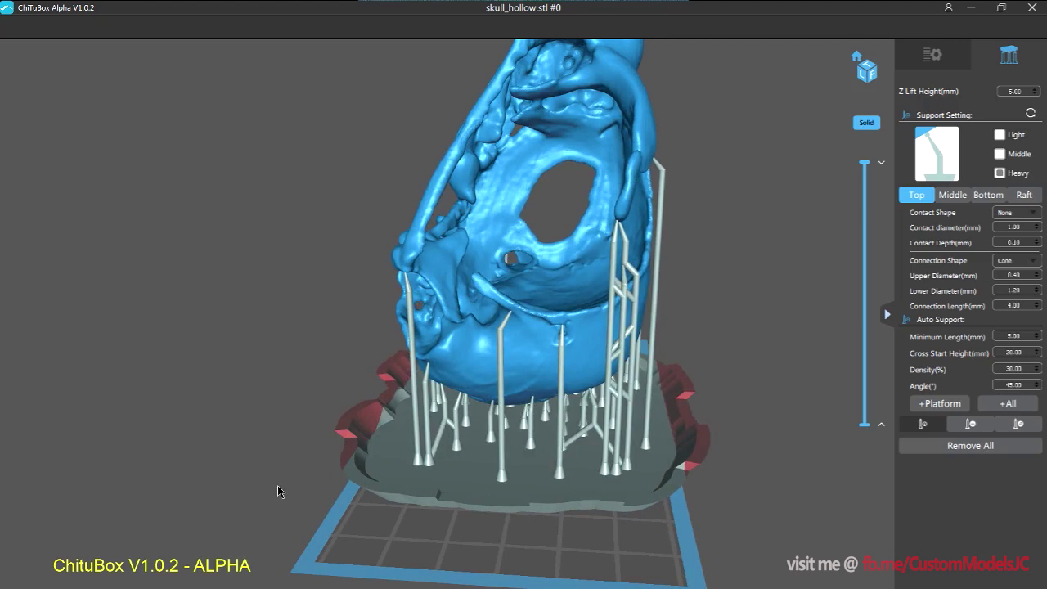
scroll(271, 493, up, 5)
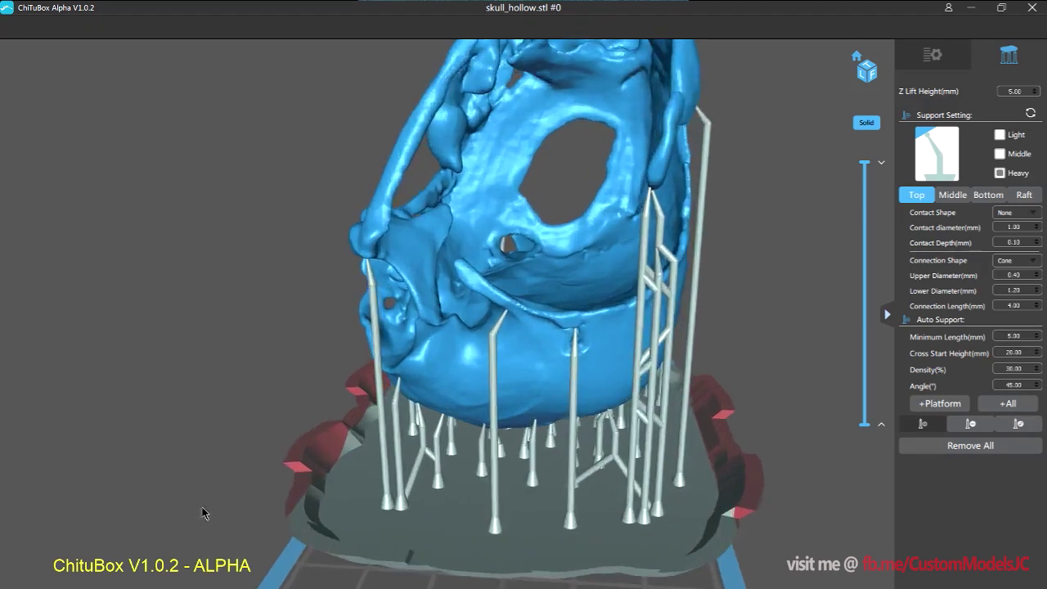
drag(203, 512, 256, 517)
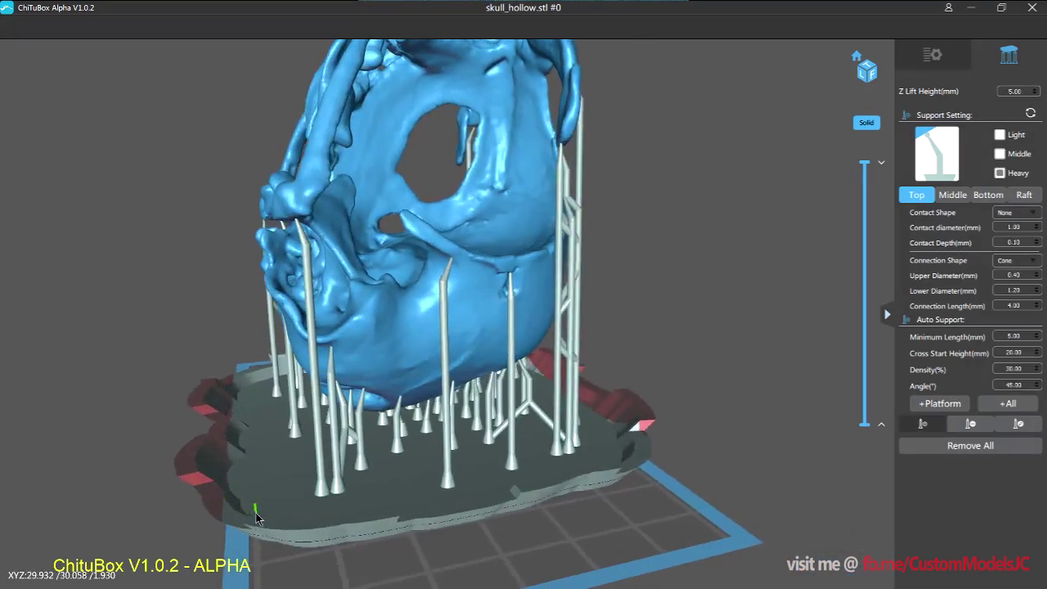
scroll(767, 442, up, 4)
scroll(767, 440, down, 2)
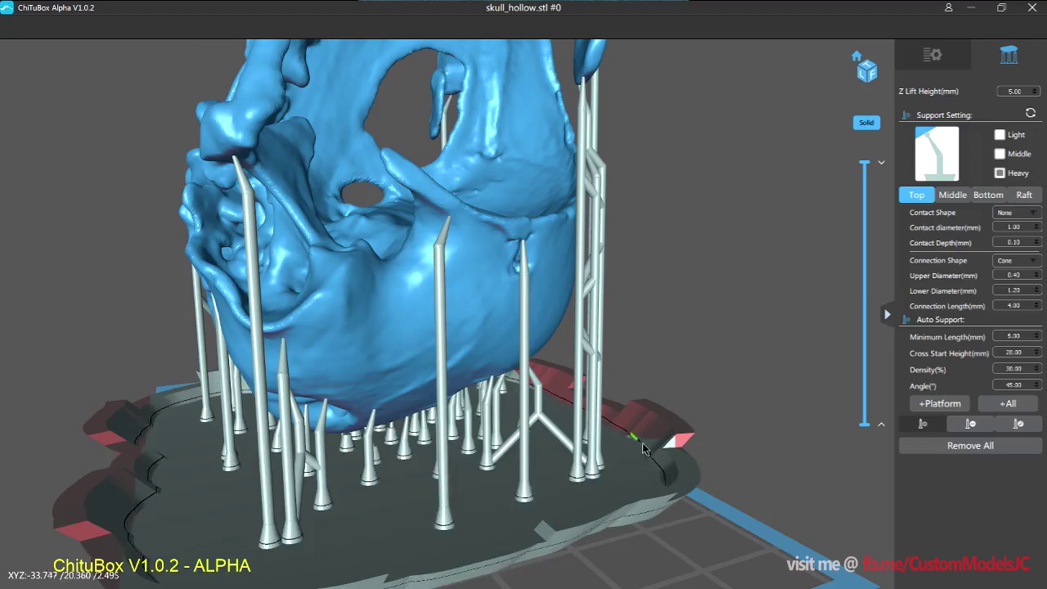
drag(688, 460, 667, 450)
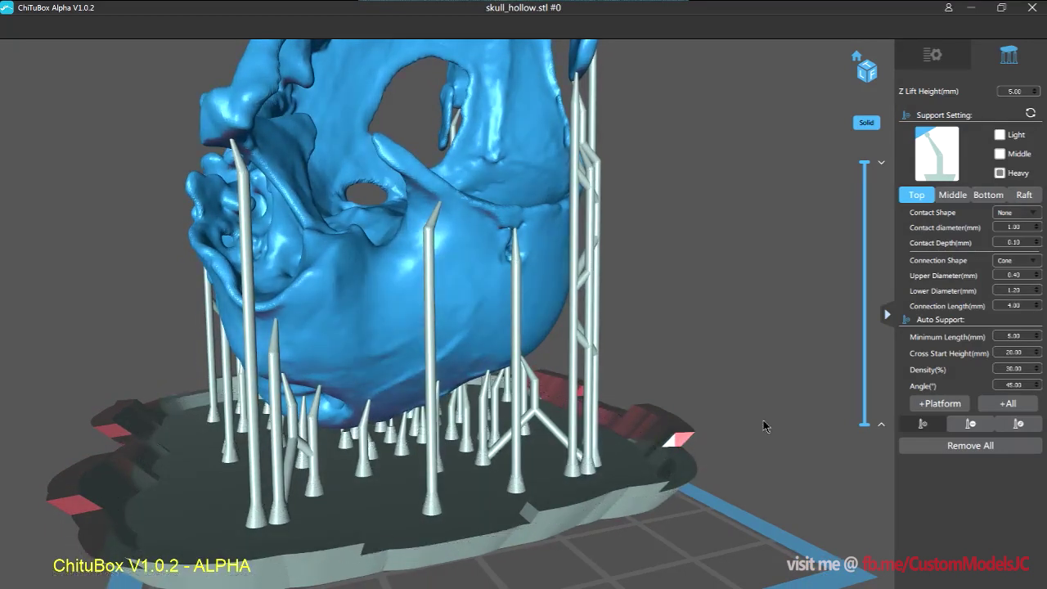
drag(764, 425, 741, 423)
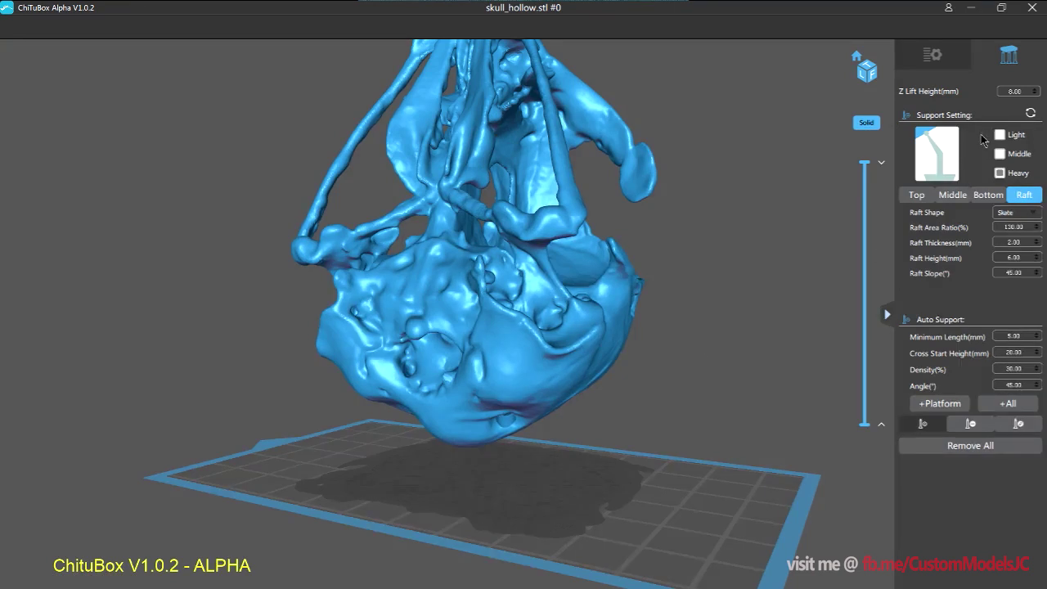
Set the raft shape to None and the platform touch shape of the support bottoms to Prism.
click(1024, 214)
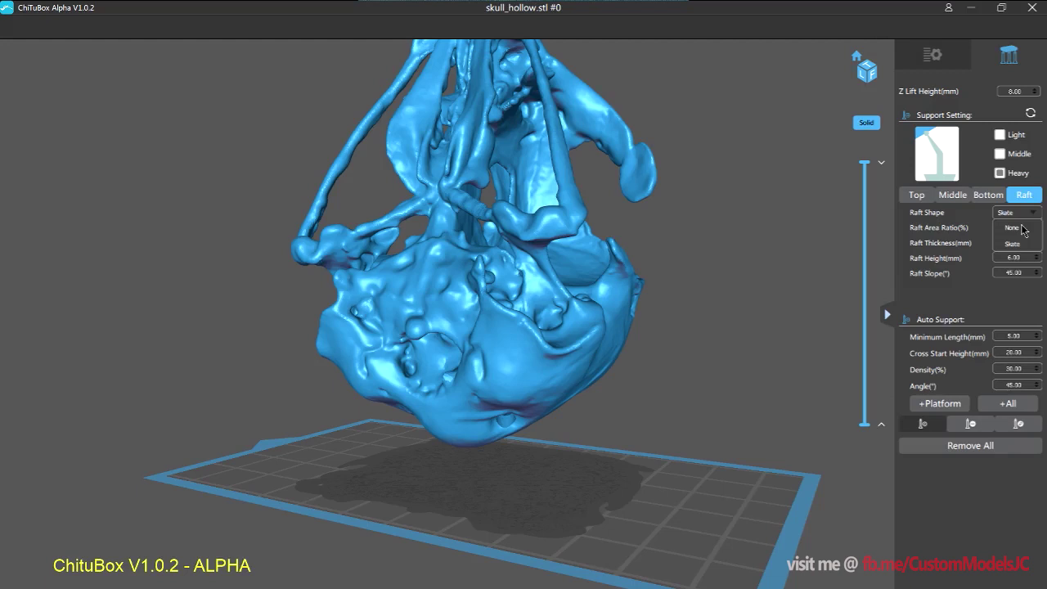
click(1021, 229)
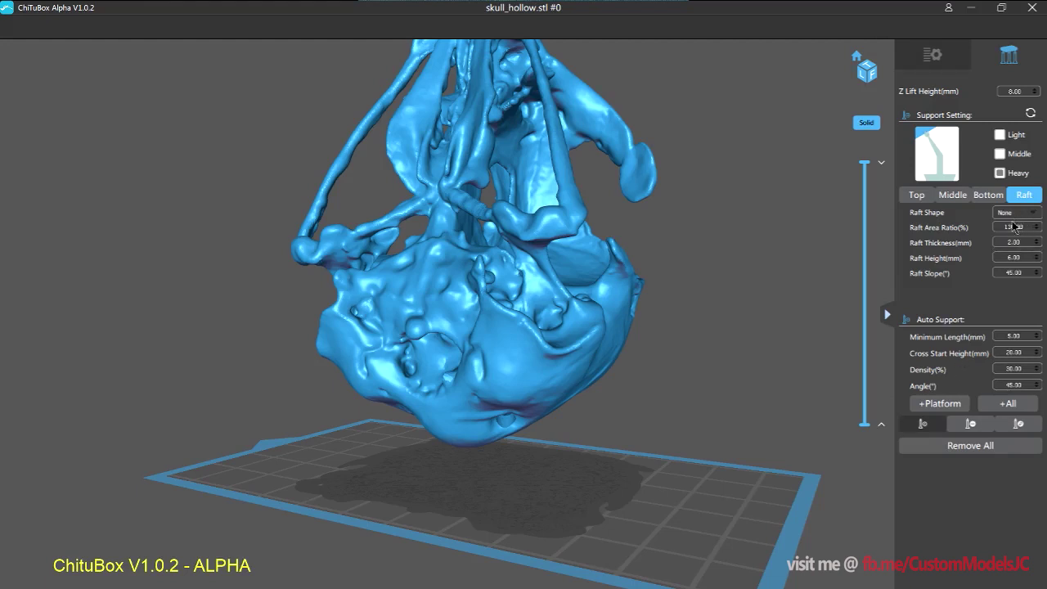
click(988, 195)
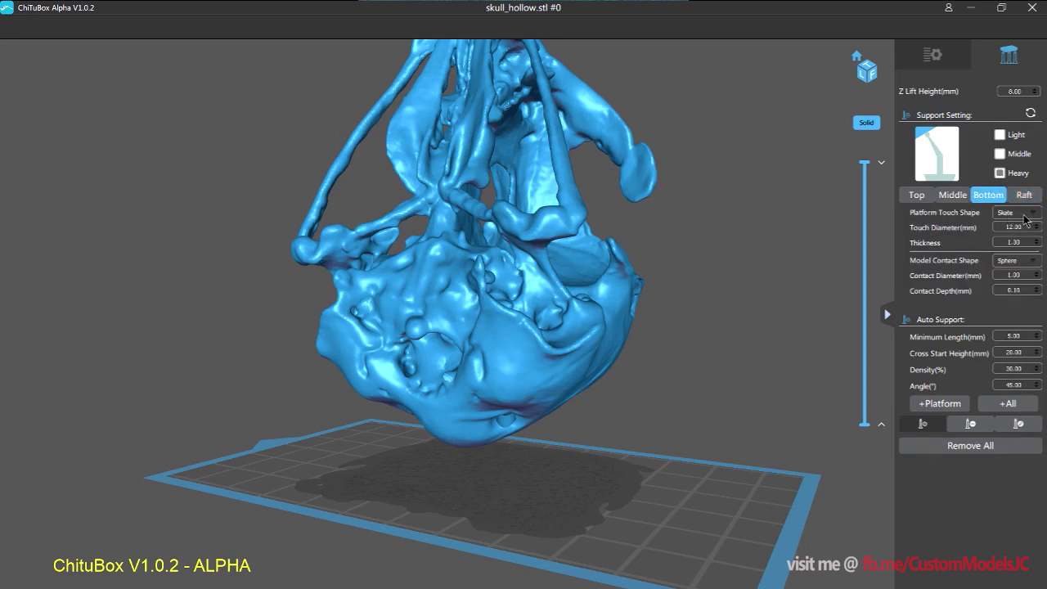
click(1025, 214)
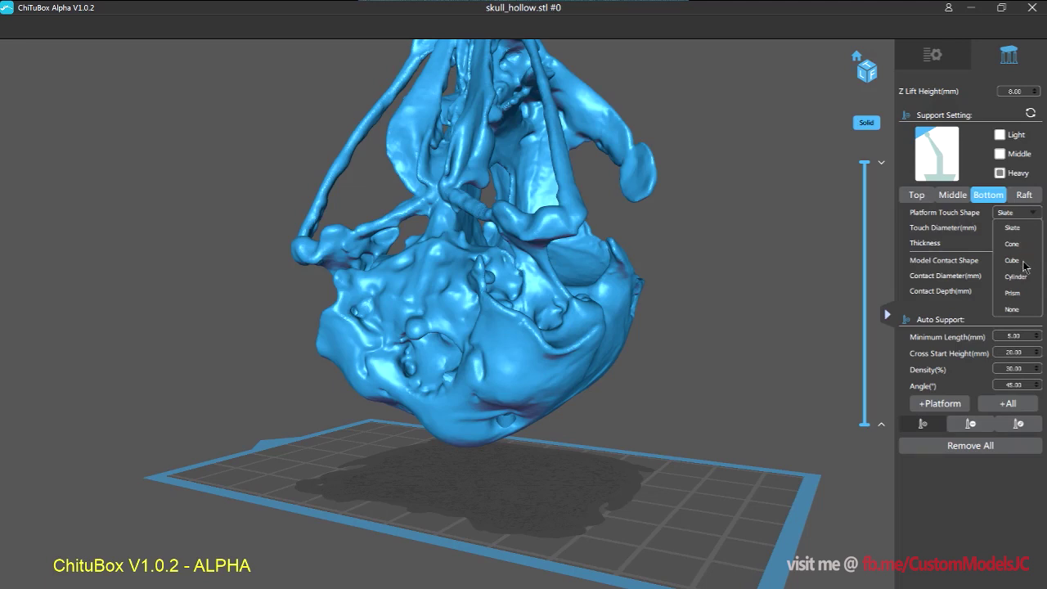
click(1020, 292)
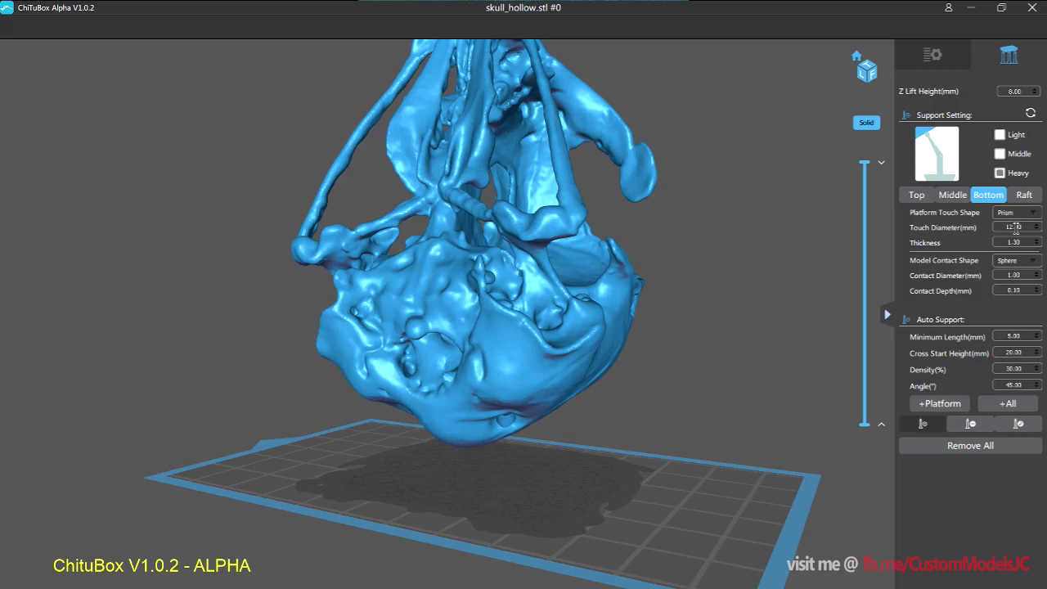
Set the support bottoms' touch diameter to 10 mm and their model contact depth to 0.4 mm.
drag(1000, 232, 1029, 228)
text(10)
key(Return)
drag(1023, 242, 1004, 242)
click(1021, 290)
key(BackSpace)
text(.4)
Set the diameter of the supports' middle section to 1.3 mm and recheck the raft, bottom and middle settings.
click(955, 196)
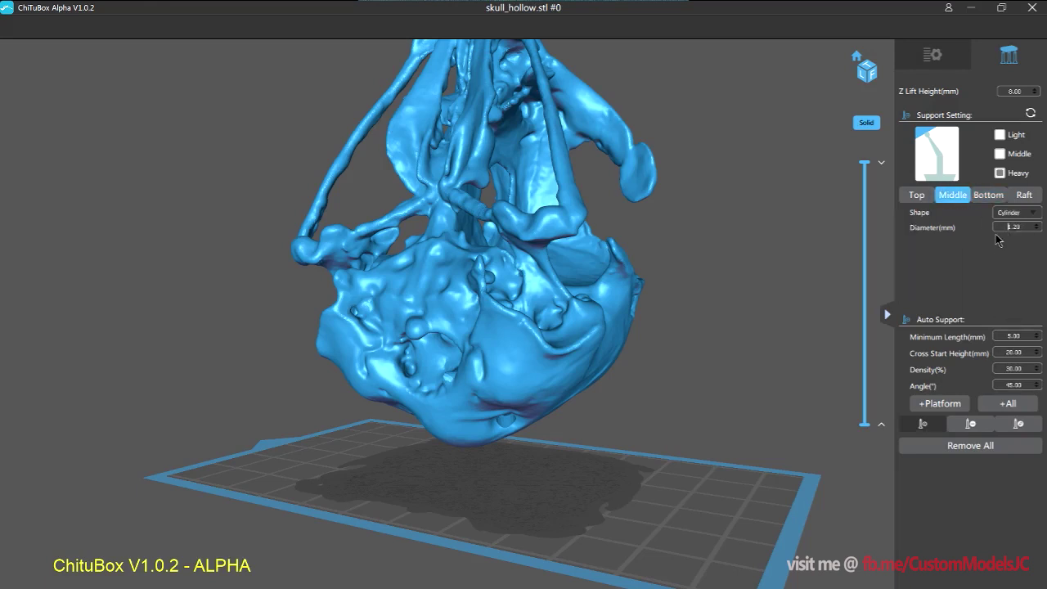
drag(1024, 229, 1007, 229)
text(1.3)
click(1024, 197)
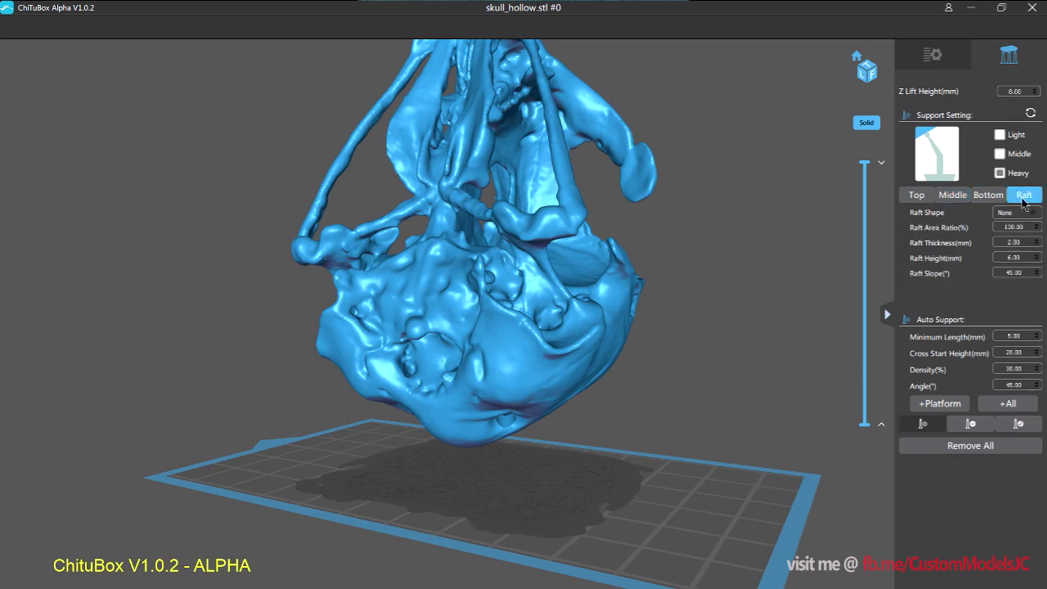
click(984, 194)
click(952, 196)
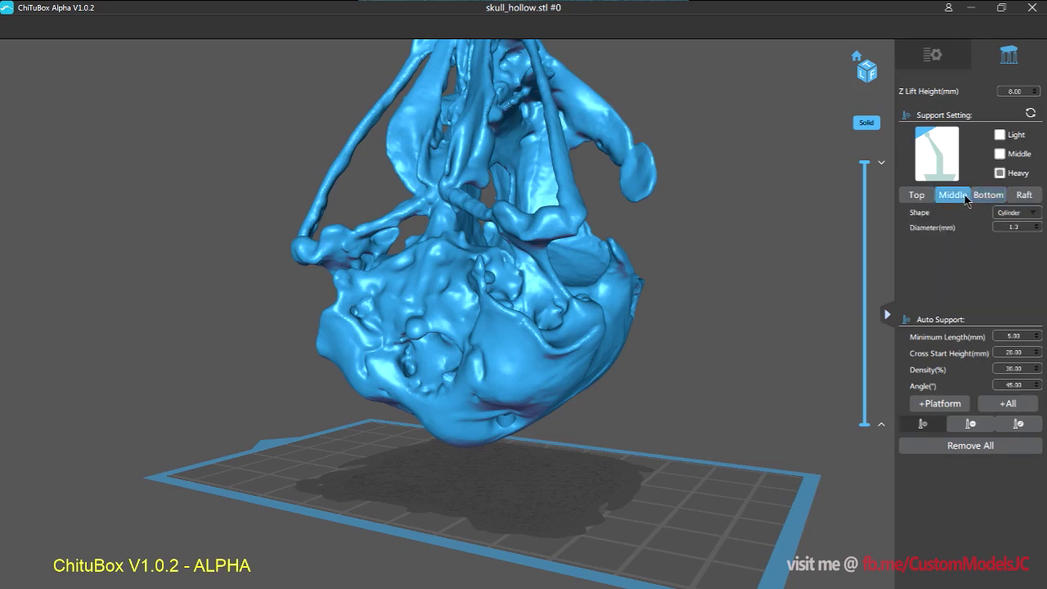
Set the support tops' contact shape to Sphere and their contact depth to 0.4 mm.
click(919, 197)
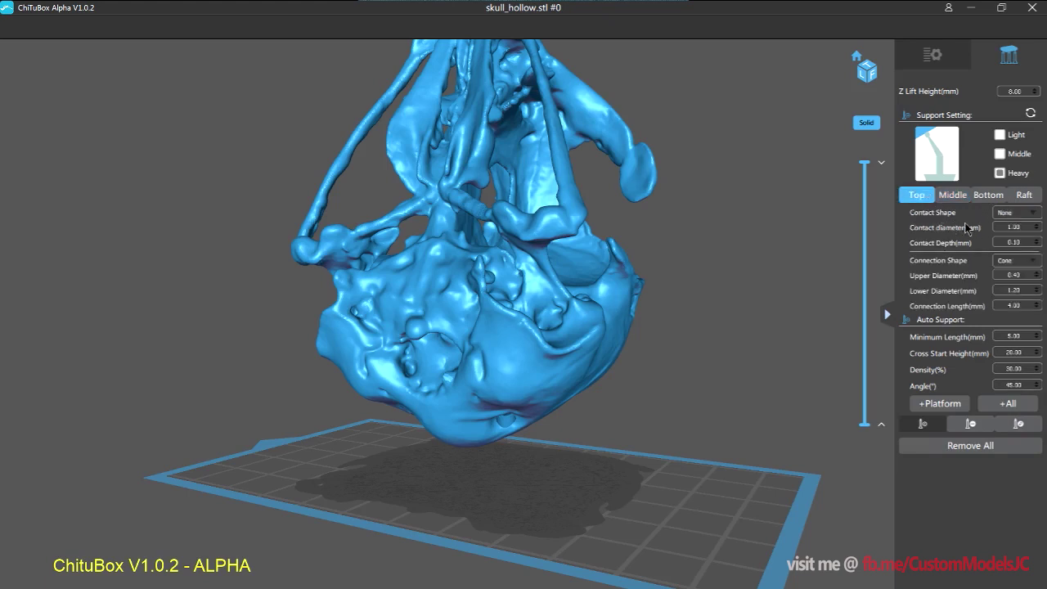
click(1005, 214)
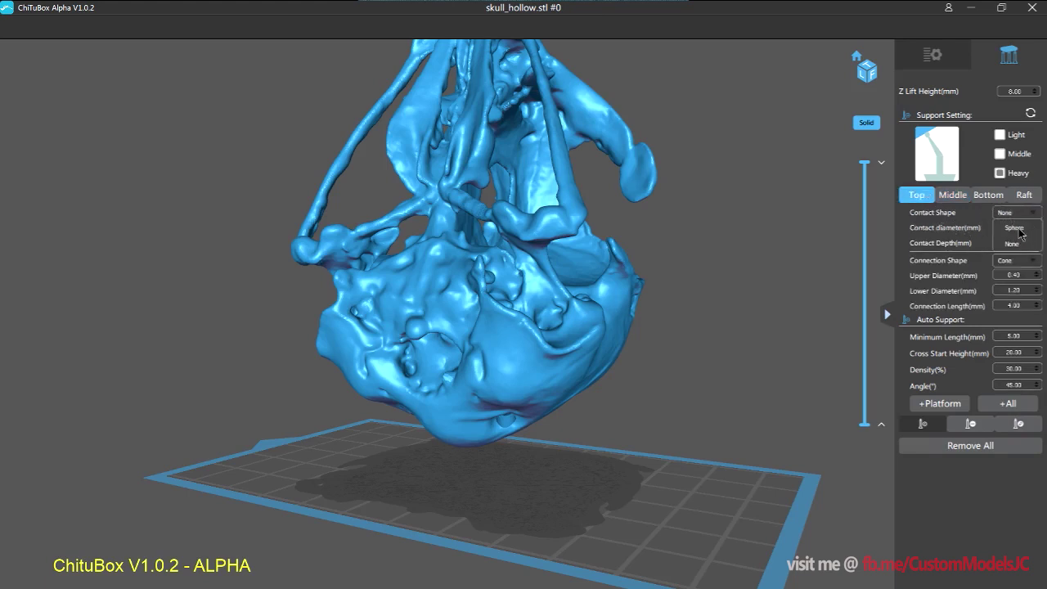
click(1018, 230)
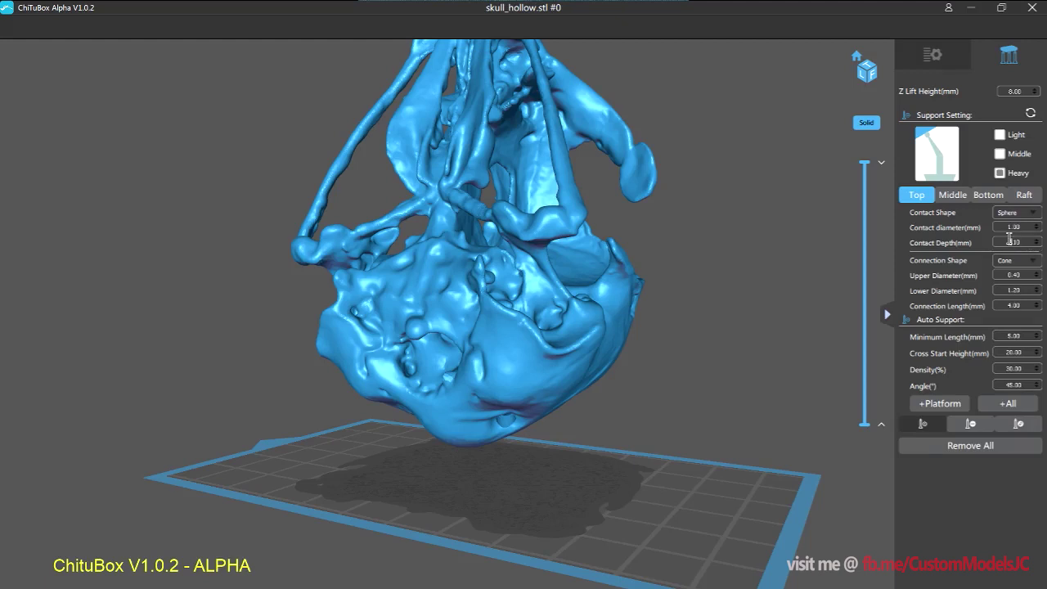
drag(1001, 241, 1036, 243)
text(.4)
Set the support tops' upper diameter to 0.6 mm, lower diameter to 2 mm and connection length to 3 mm.
double_click(1014, 275)
key(BackSpace)
text(0.6)
double_click(1024, 291)
text(2)
key(Tab)
text(3)
key(shift+Tab)
Set the auto support density to 40%.
click(1000, 369)
drag(1001, 368, 1042, 378)
text(10)
key(Tab)
Check the skull's underside and auto-generate supports across all of its surfaces.
click(745, 391)
drag(832, 449, 748, 392)
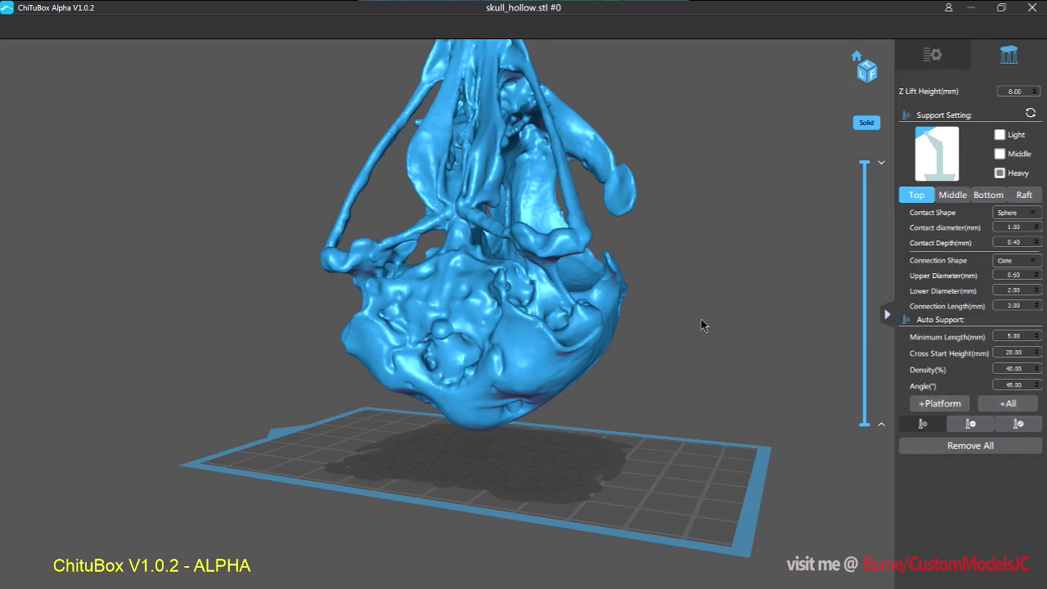
drag(678, 323, 679, 321)
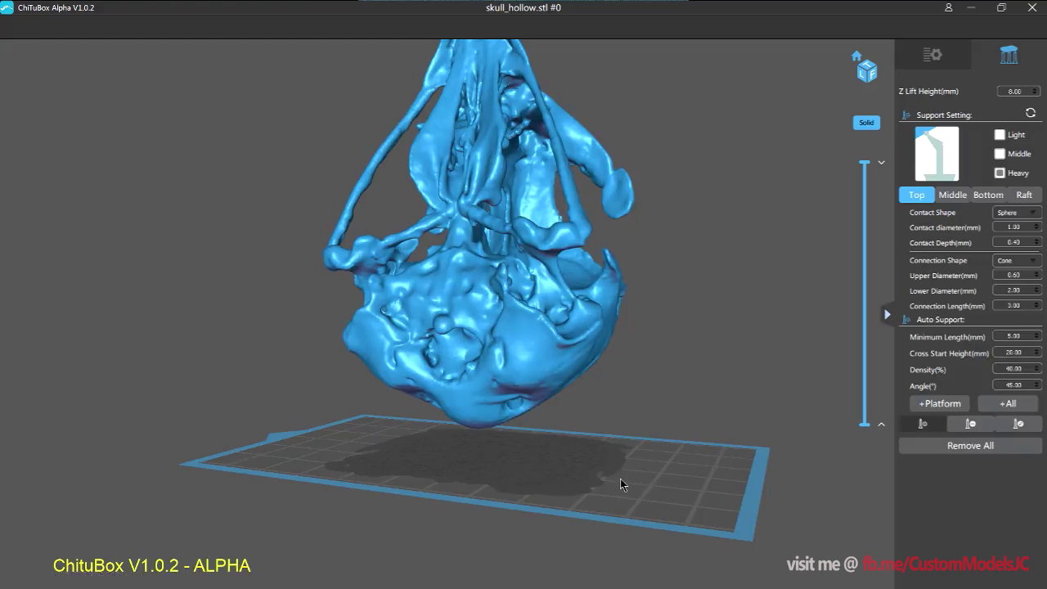
drag(622, 484, 637, 270)
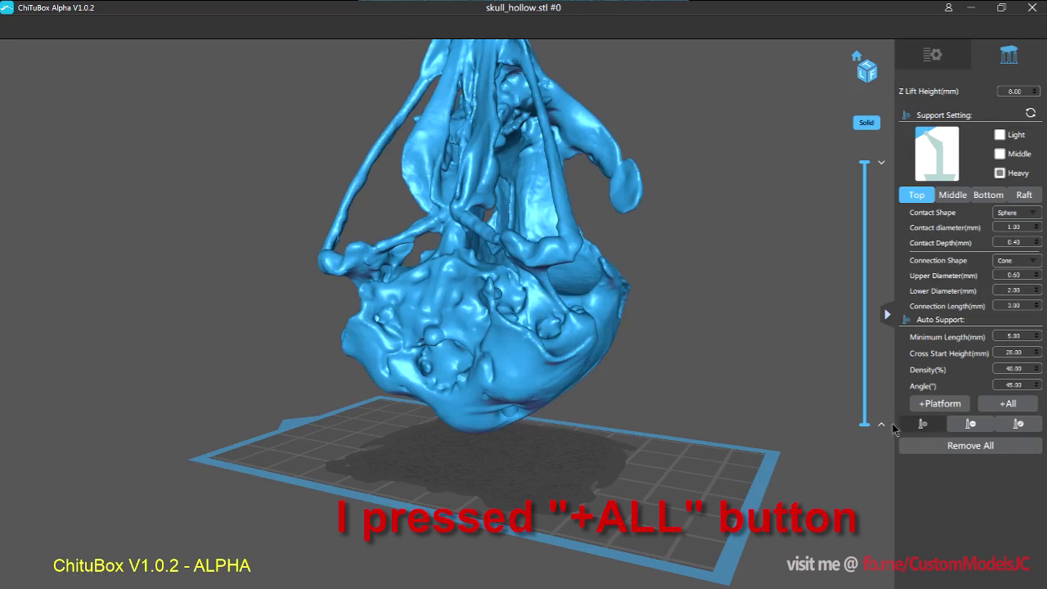
click(1008, 403)
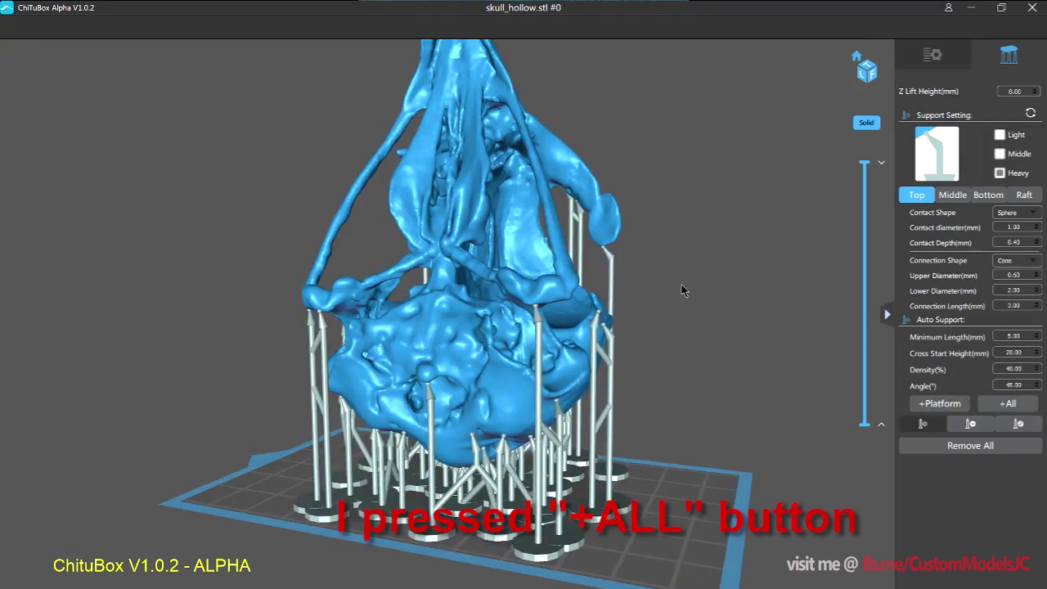
Examine the generated supports around the skull's underside and side, closing in on the one beneath the cheekbone tip.
right_drag(682, 288, 667, 320)
scroll(699, 314, up, 2)
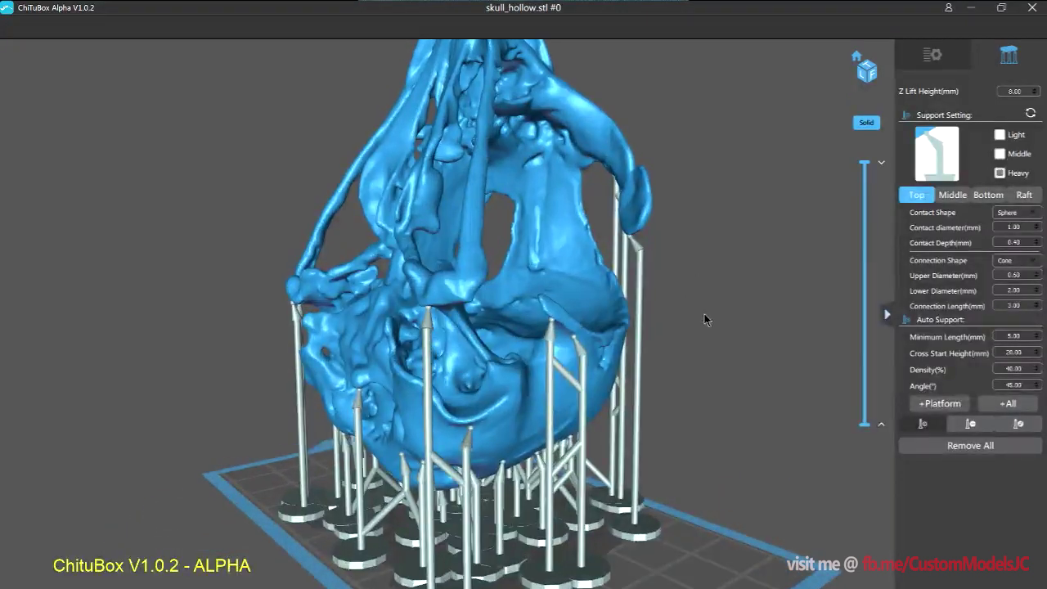
right_drag(714, 317, 623, 328)
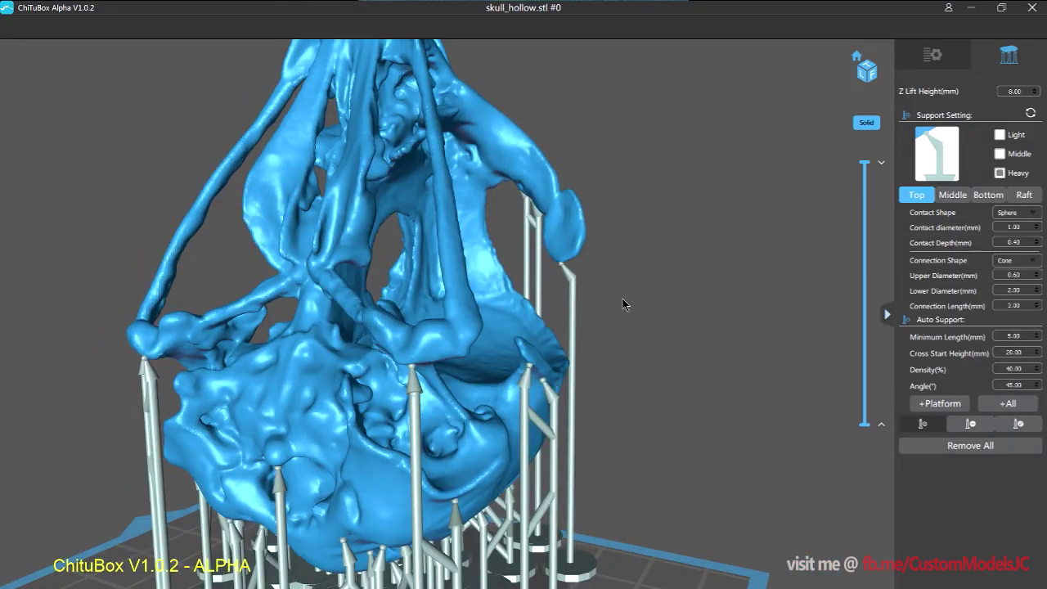
scroll(622, 299, up, 5)
right_drag(655, 293, 650, 299)
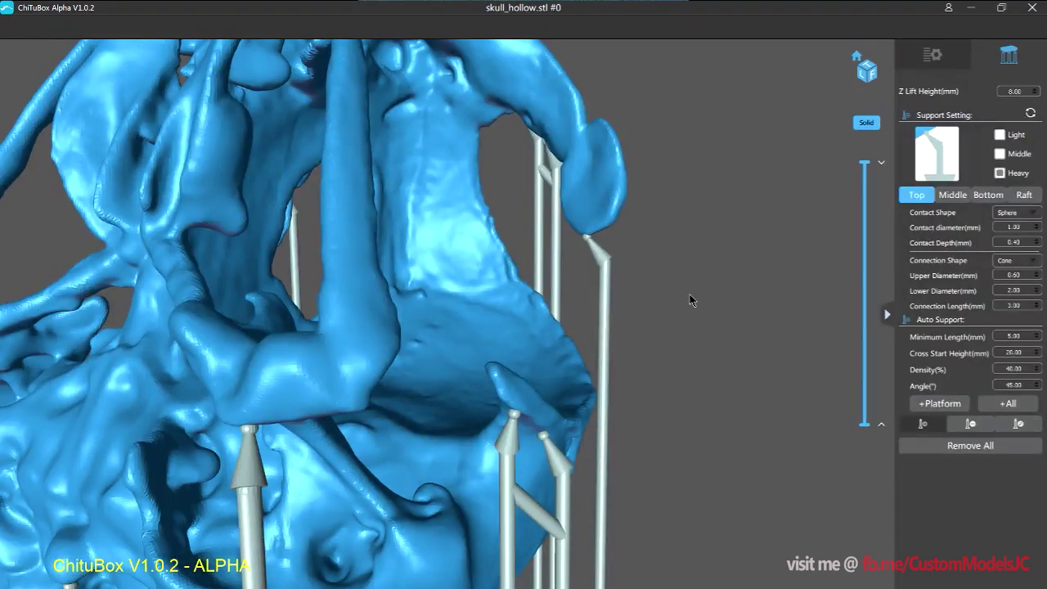
scroll(701, 296, up, 2)
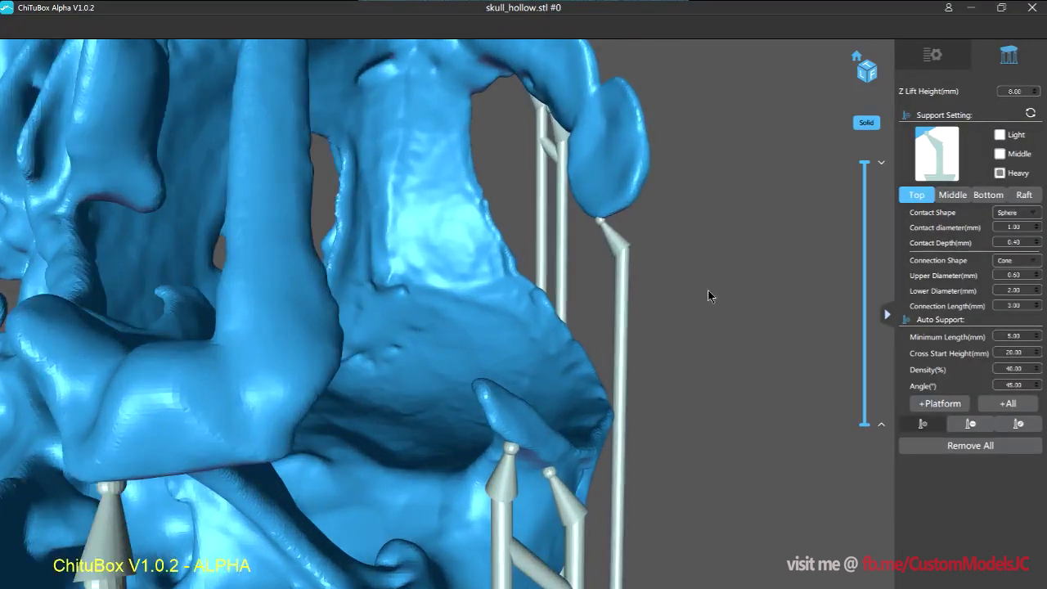
scroll(711, 295, up, 2)
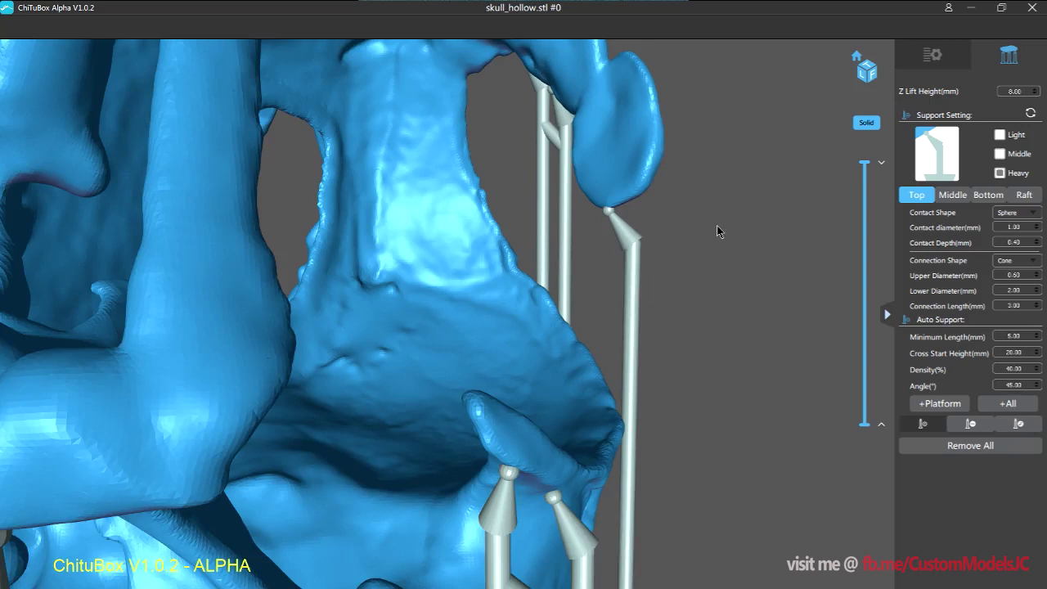
scroll(717, 226, up, 1)
right_drag(721, 225, 719, 229)
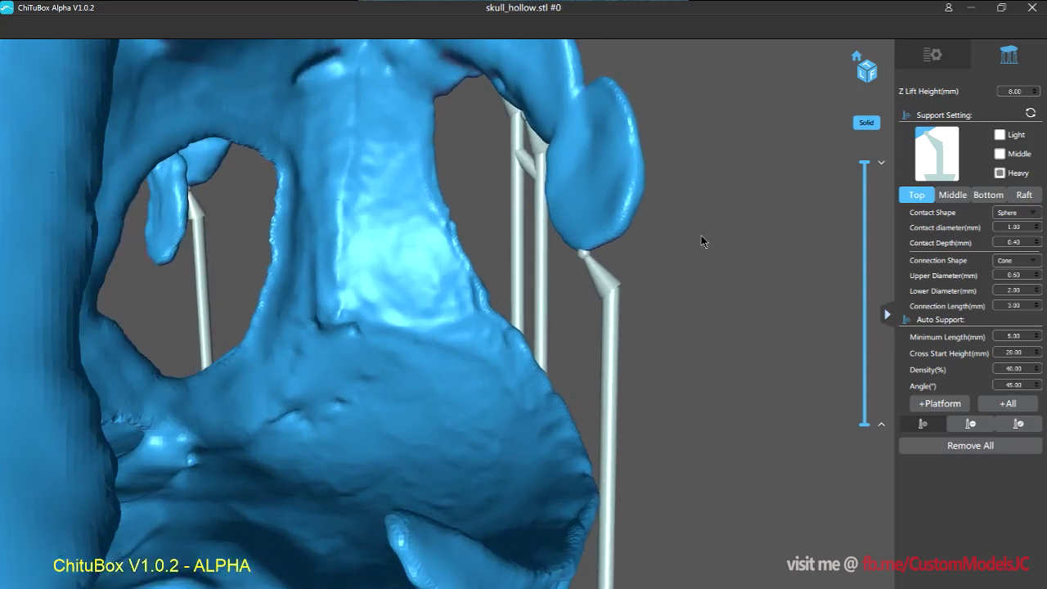
Inspect up close the spherical contact point and cone connection where the support meets the cheekbone's lower tip.
scroll(701, 241, up, 1)
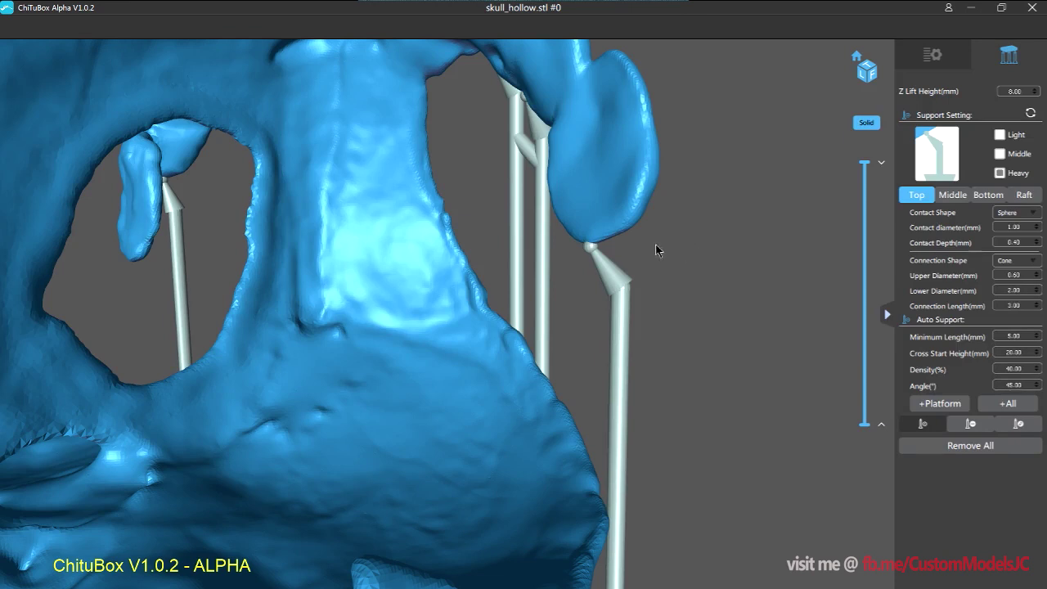
scroll(662, 248, up, 1)
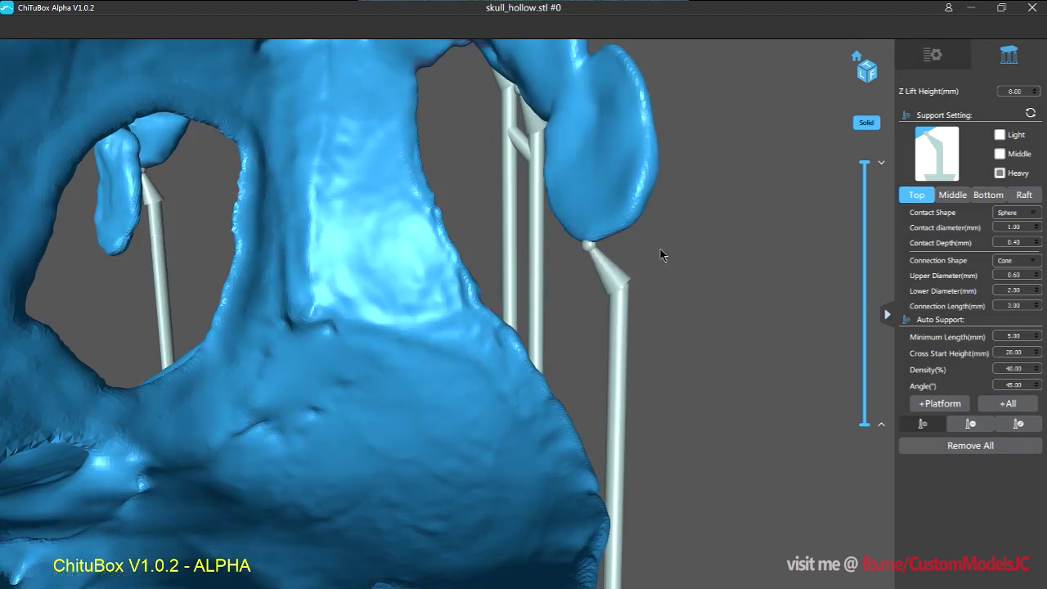
scroll(684, 252, up, 1)
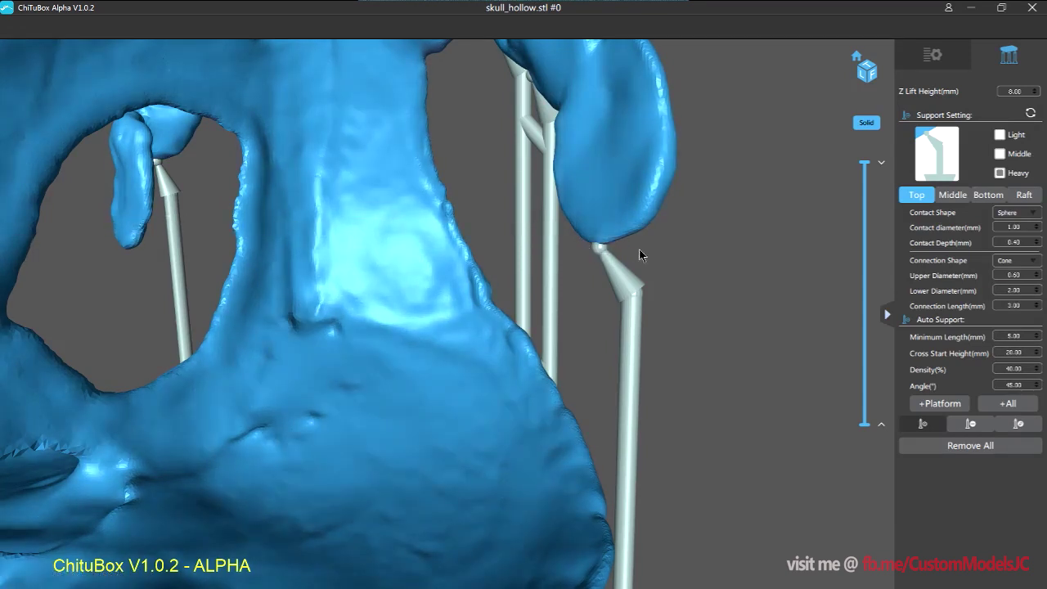
middle_drag(640, 250, 638, 261)
right_drag(637, 261, 640, 278)
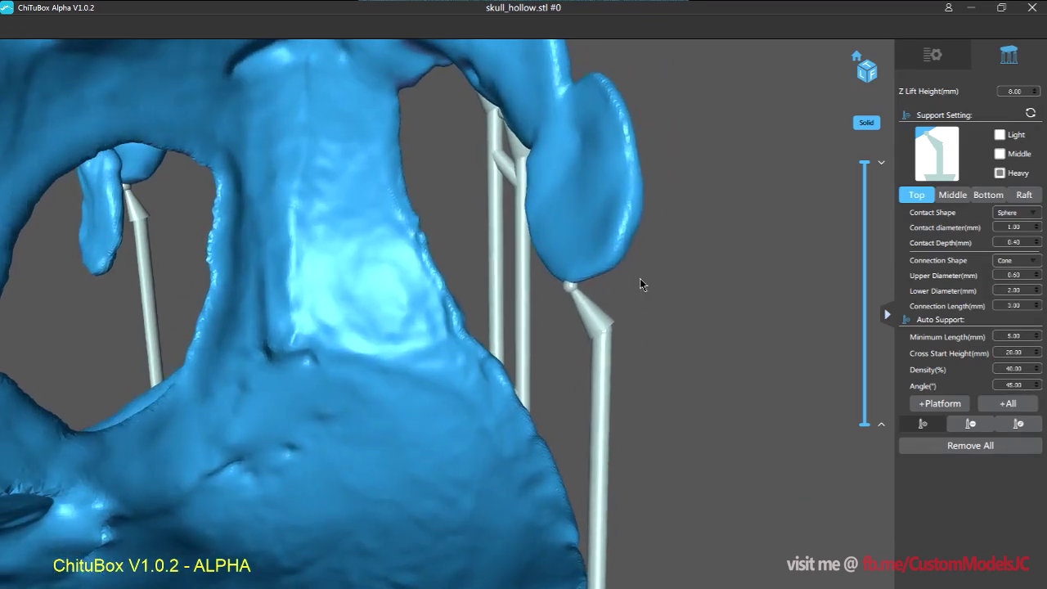
scroll(641, 282, up, 1)
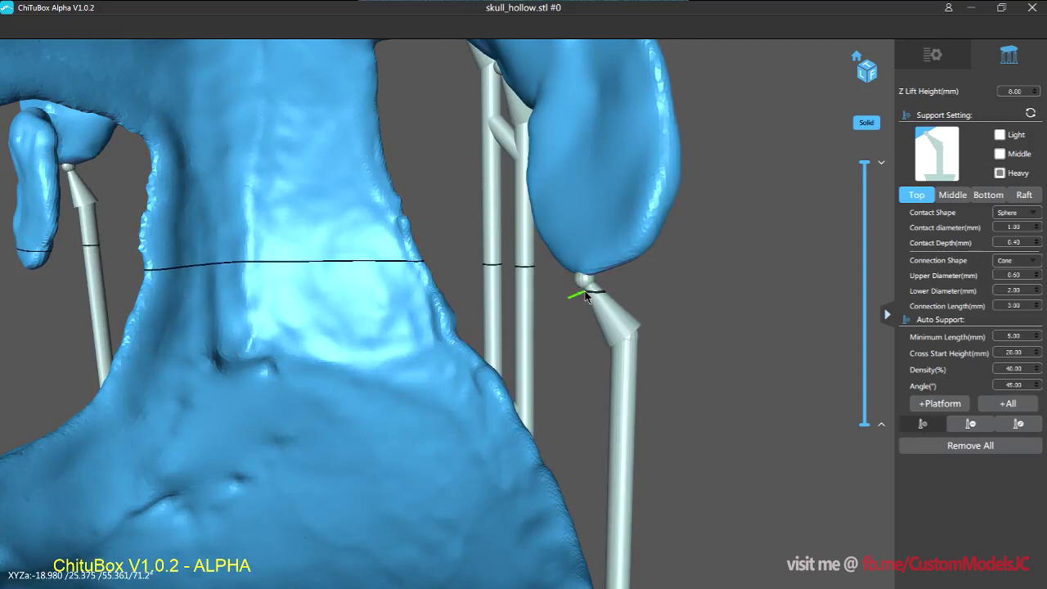
scroll(699, 283, down, 1)
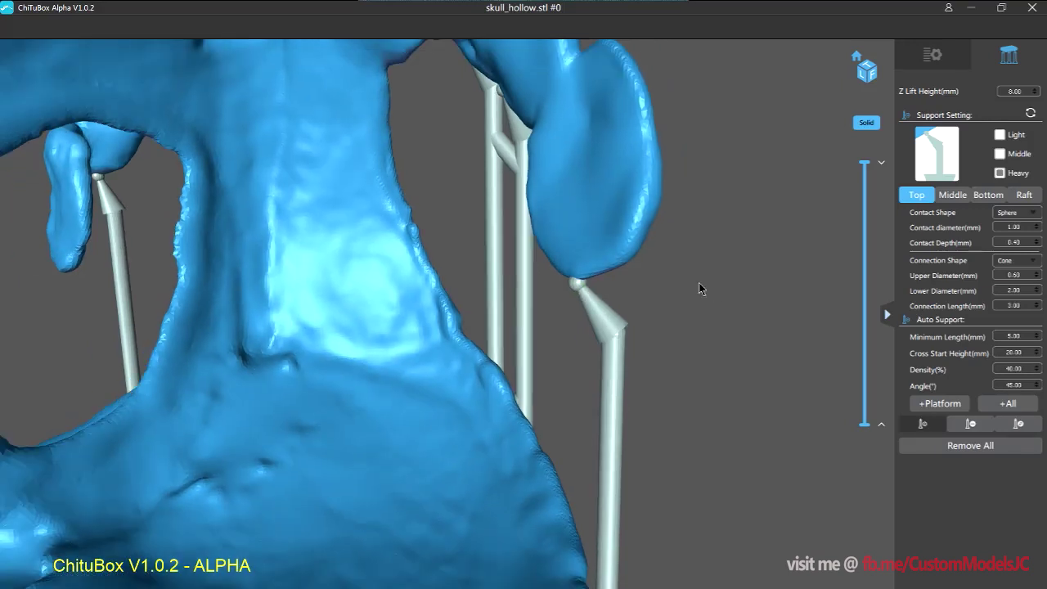
right_drag(697, 282, 702, 290)
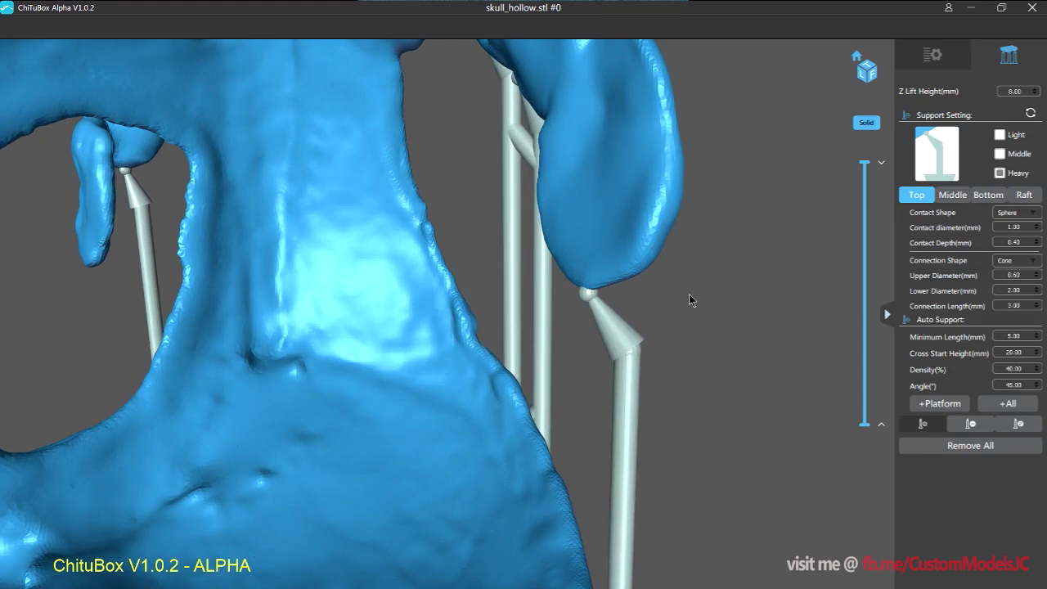
right_drag(688, 293, 685, 295)
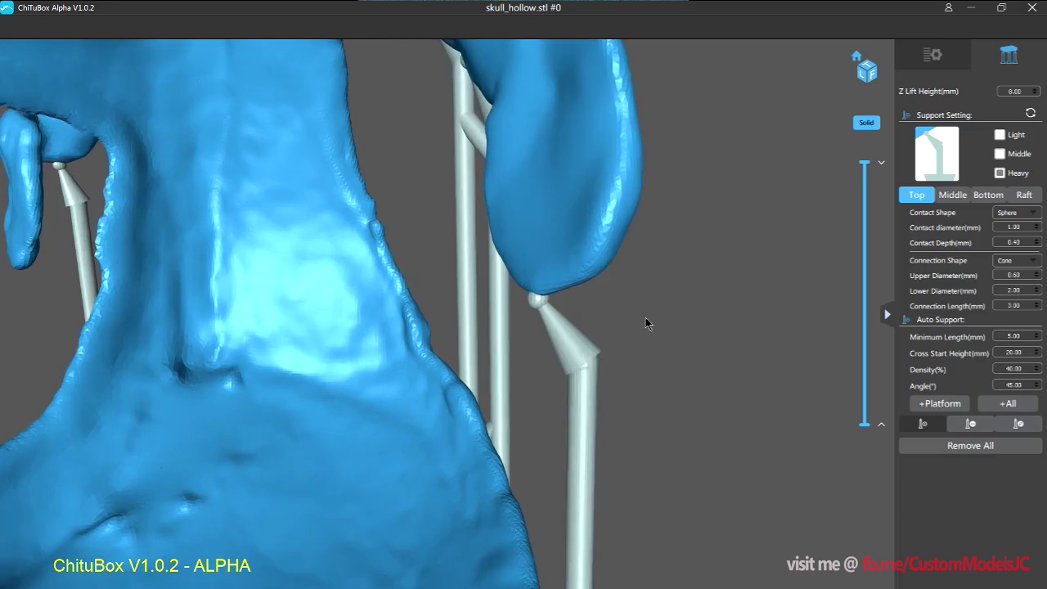
scroll(643, 318, up, 1)
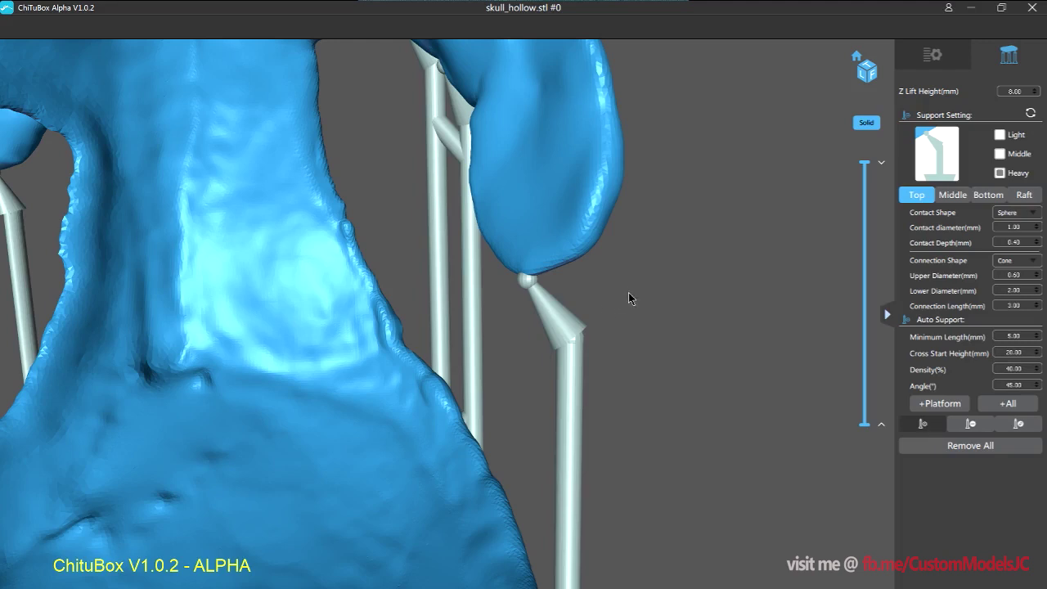
scroll(629, 293, up, 1)
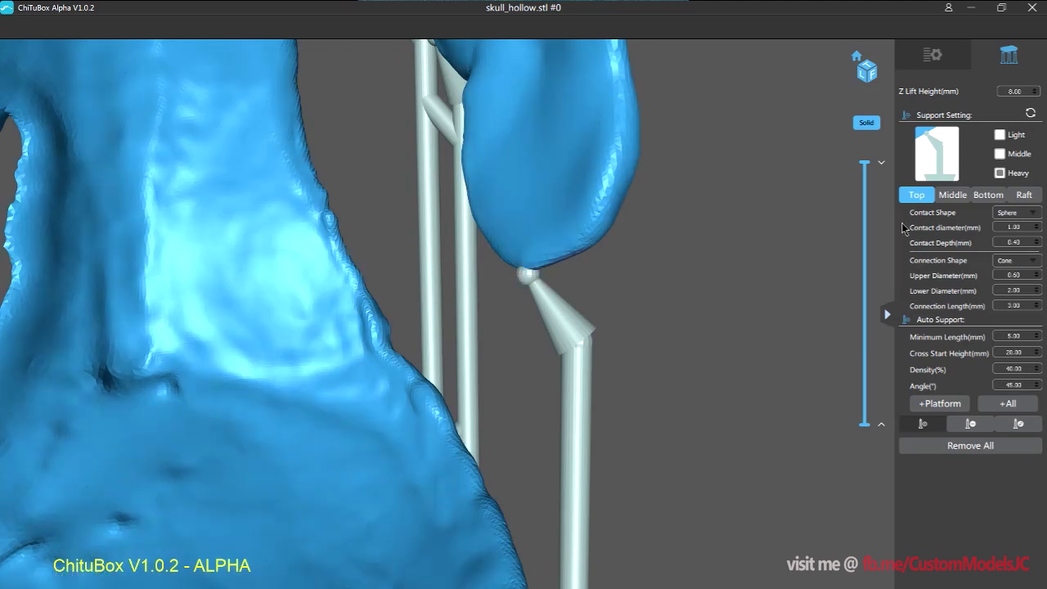
Review the contact shape options for the support tops and compare them with the sphere on the cheekbone support.
click(1014, 214)
click(1019, 216)
click(1018, 216)
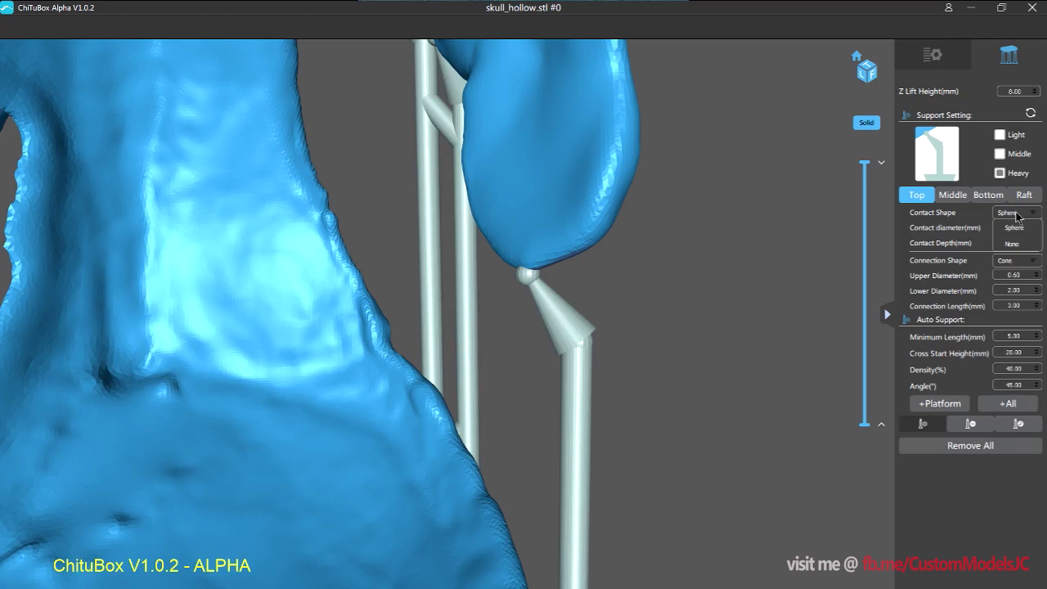
click(1015, 216)
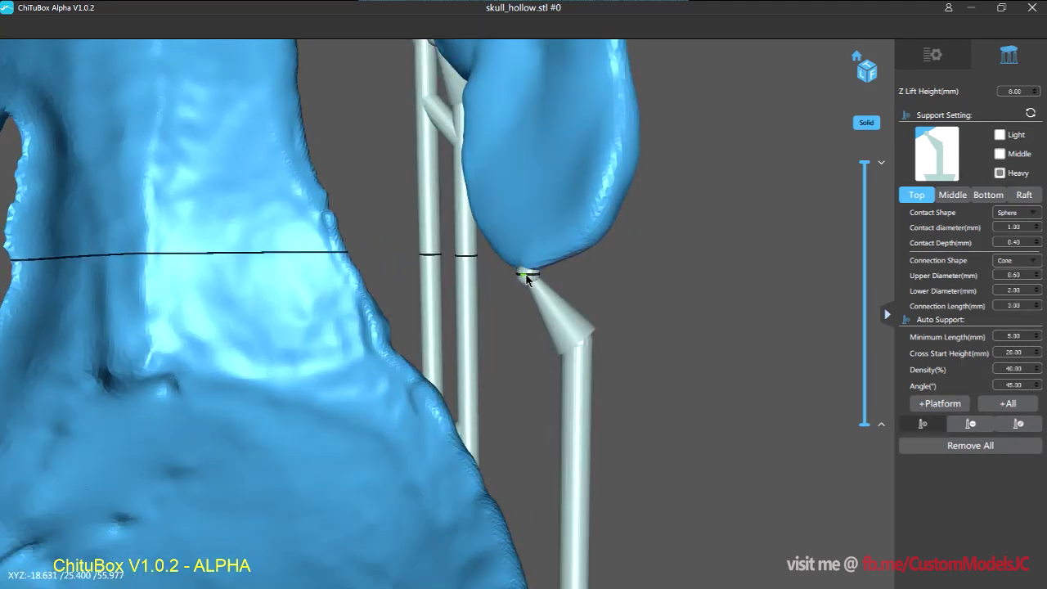
right_drag(632, 284, 611, 302)
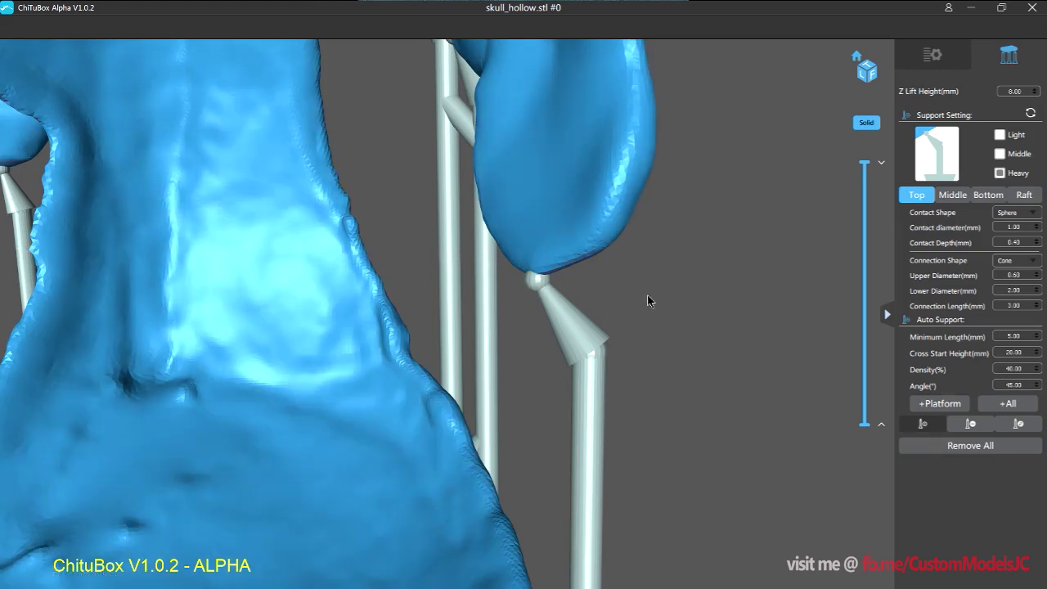
right_drag(647, 295, 692, 325)
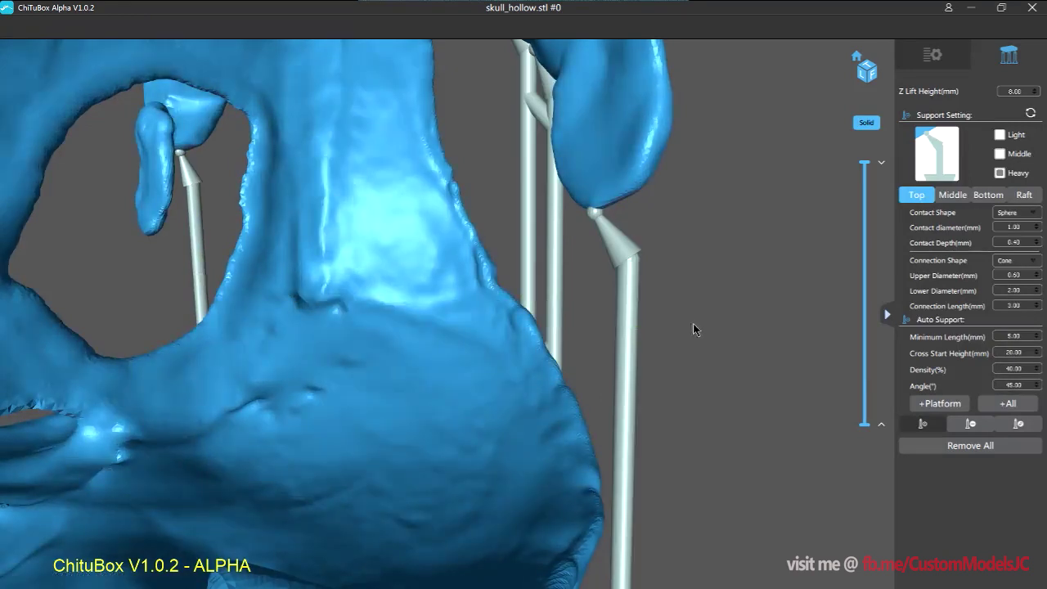
scroll(695, 327, down, 3)
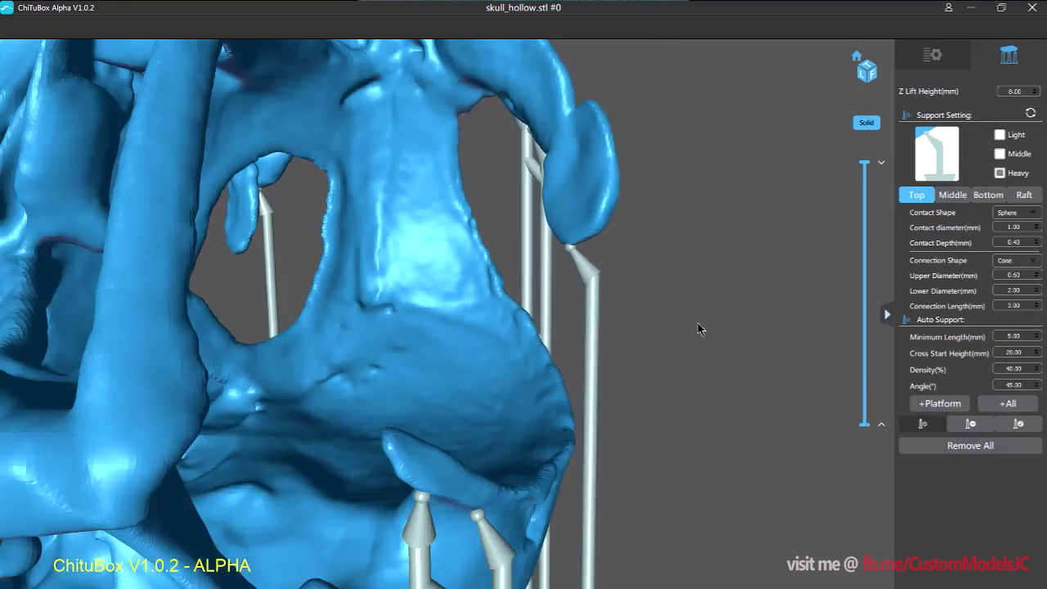
scroll(687, 327, up, 2)
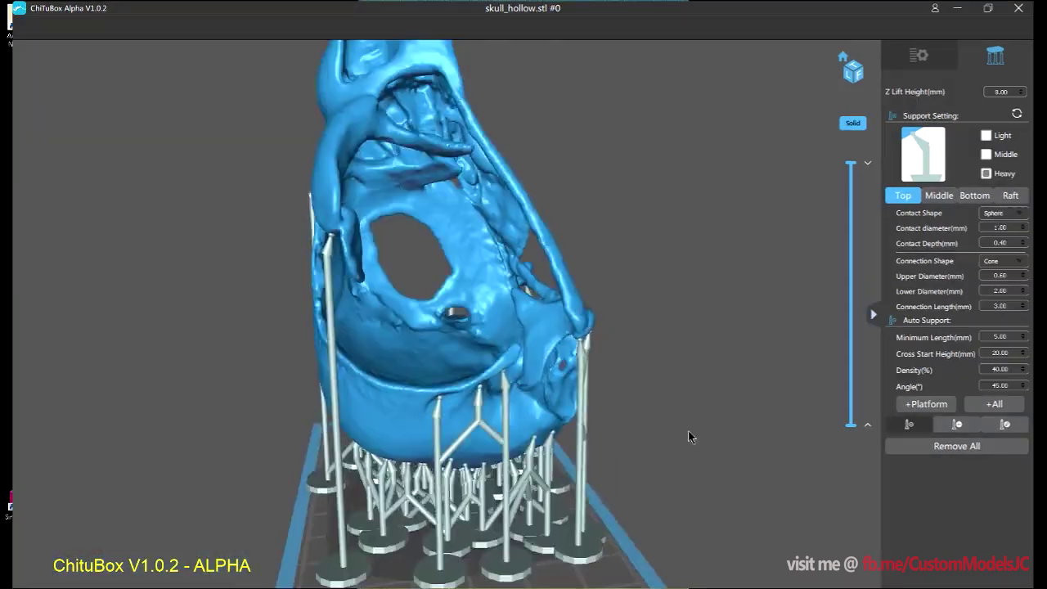
Remove all existing supports from the skull and auto-generate new ones across all of its surfaces.
mouse_move(689, 436)
right_down()
mouse_move(675, 430)
mouse_move(694, 437)
right_up()
middle_drag(695, 437, 696, 434)
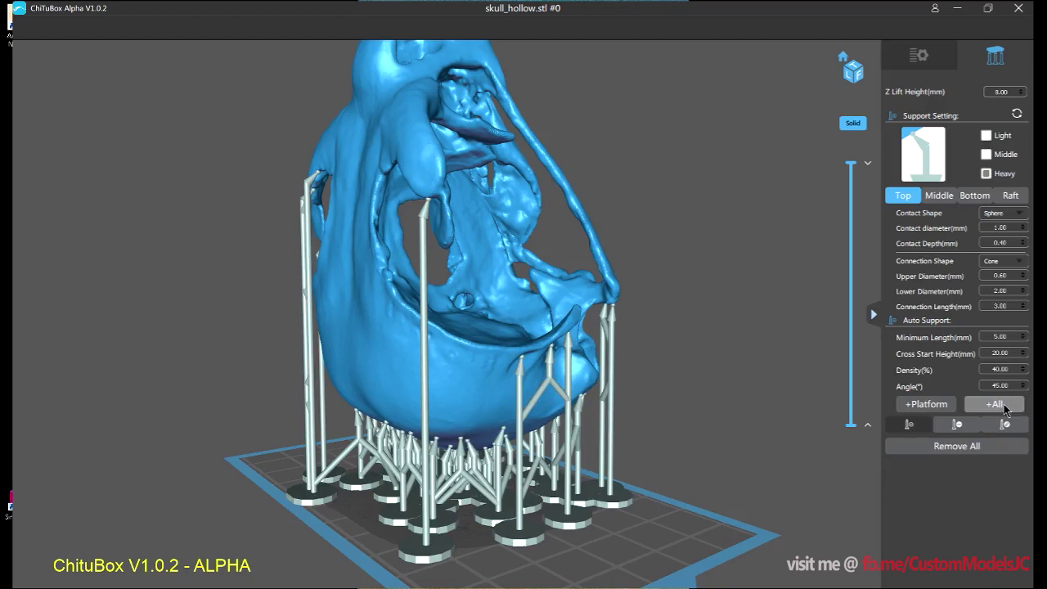
click(971, 446)
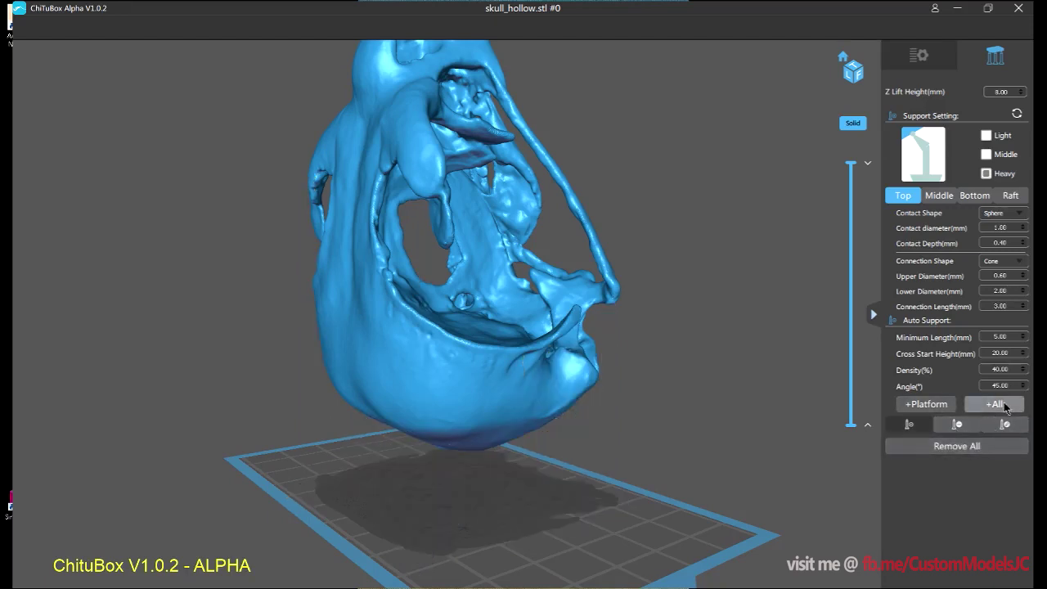
click(994, 403)
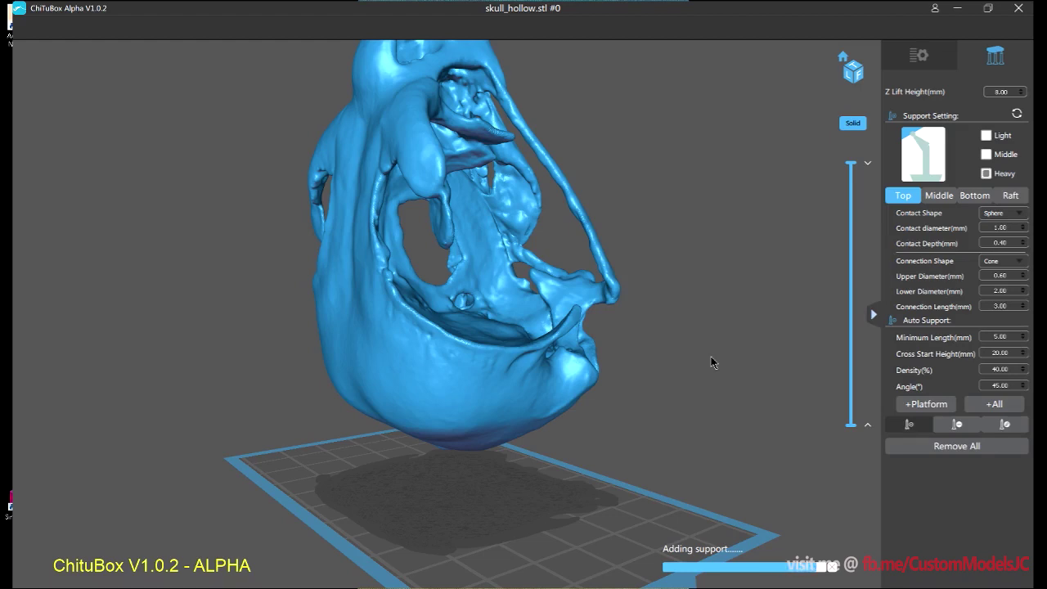
right_drag(708, 350, 701, 325)
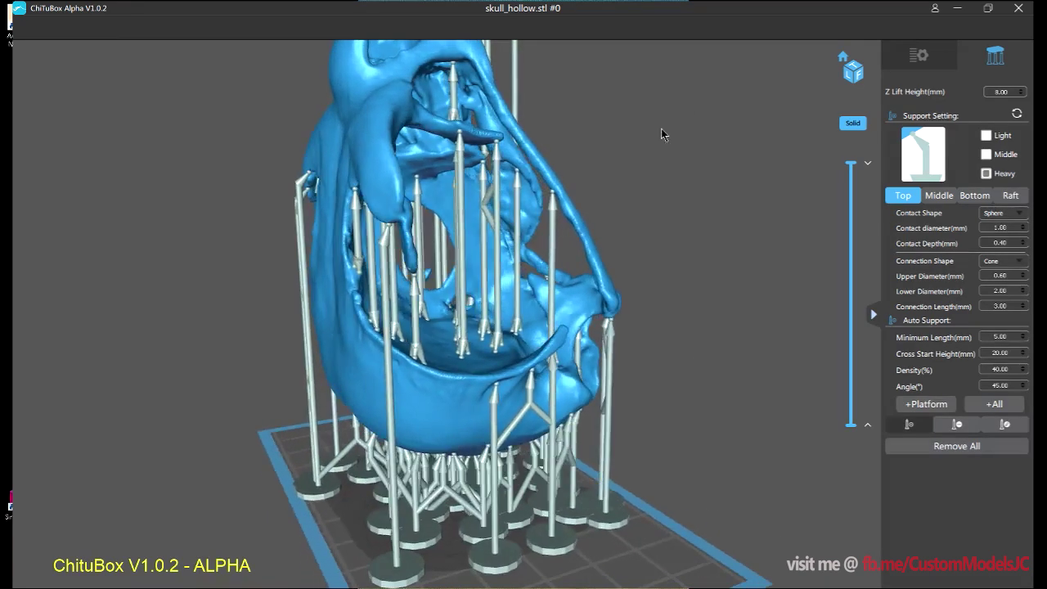
Examine the supports inside the skull's cavity, including their forked bases where they rest on the inner surface.
scroll(660, 133, up, 5)
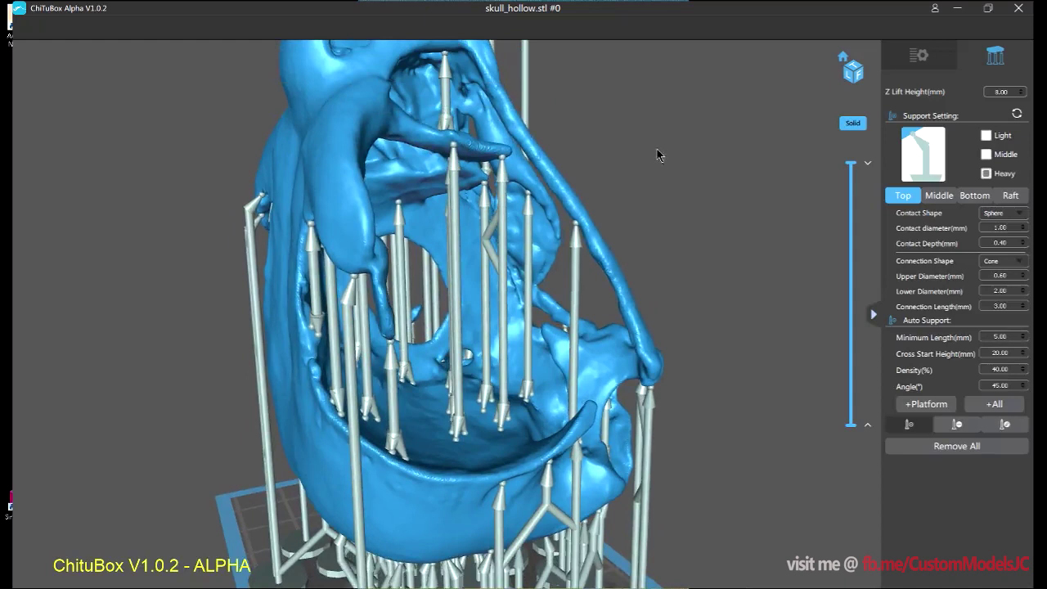
scroll(661, 150, up, 3)
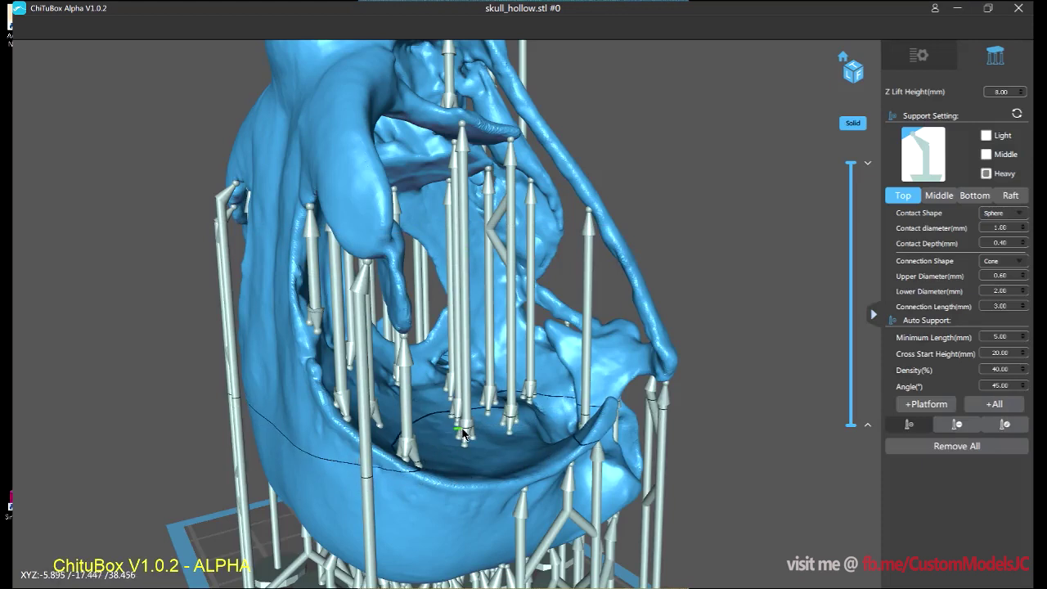
right_drag(769, 445, 715, 451)
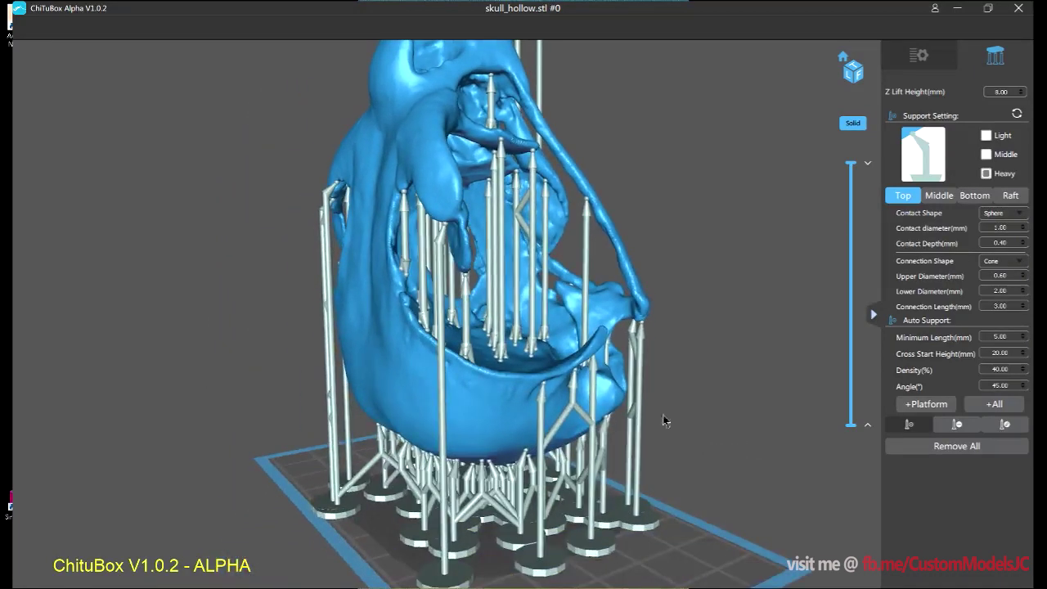
scroll(645, 240, up, 2)
scroll(707, 215, up, 4)
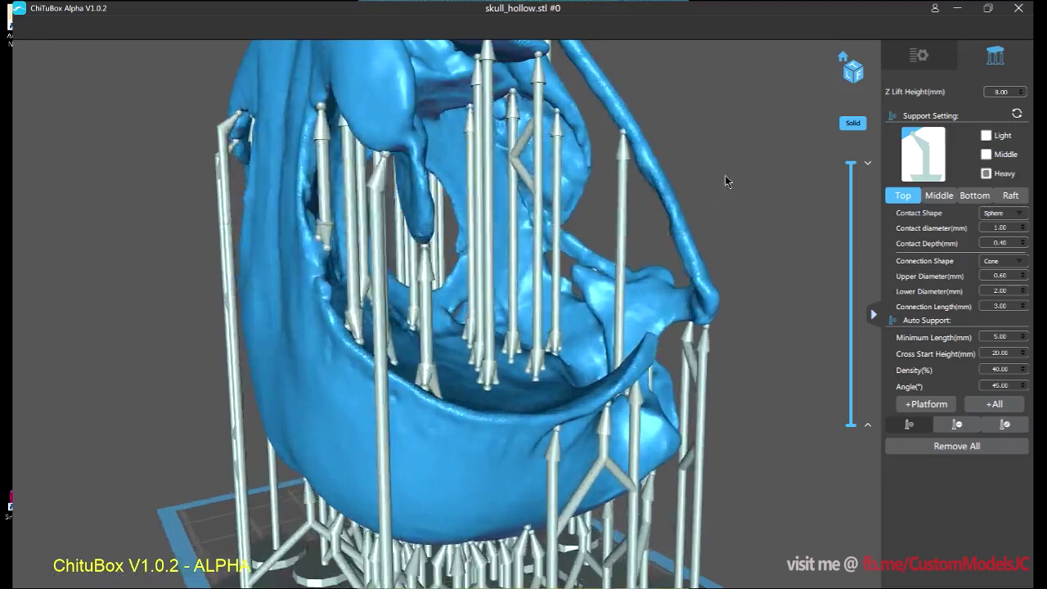
right_drag(698, 210, 640, 253)
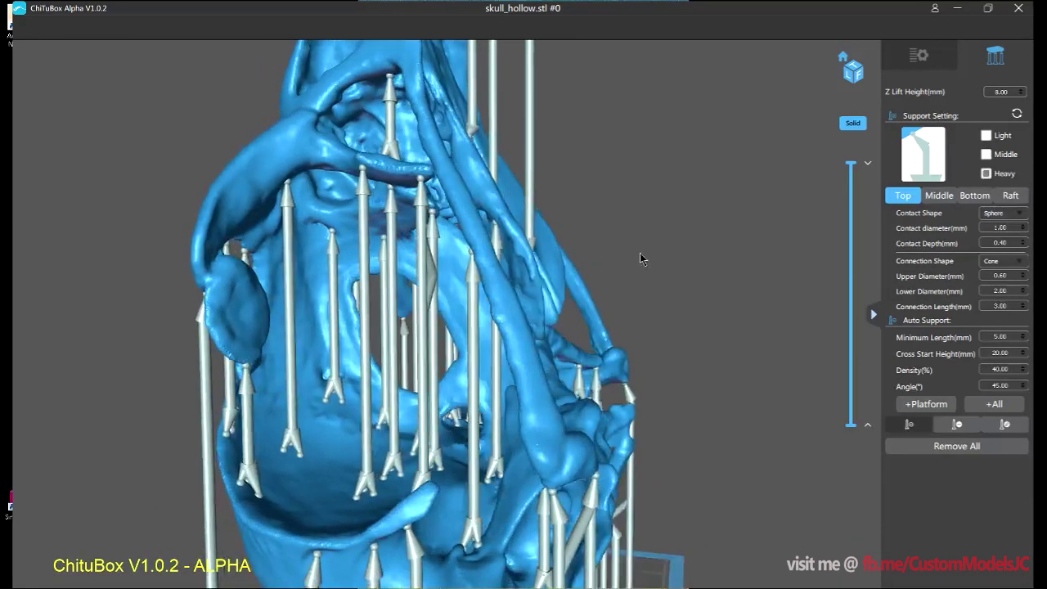
middle_drag(641, 253, 652, 246)
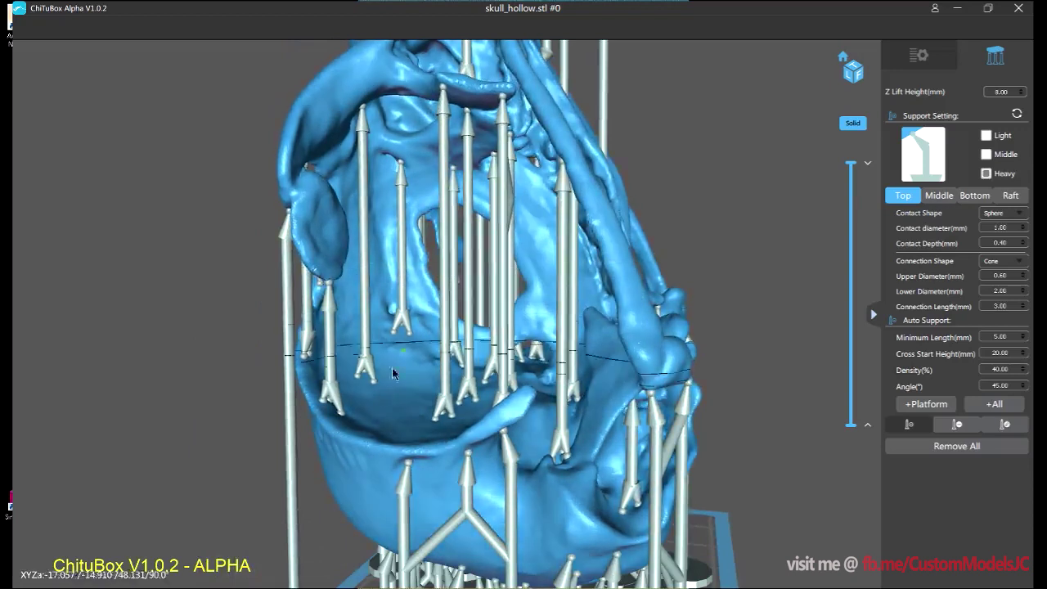
scroll(391, 367, up, 2)
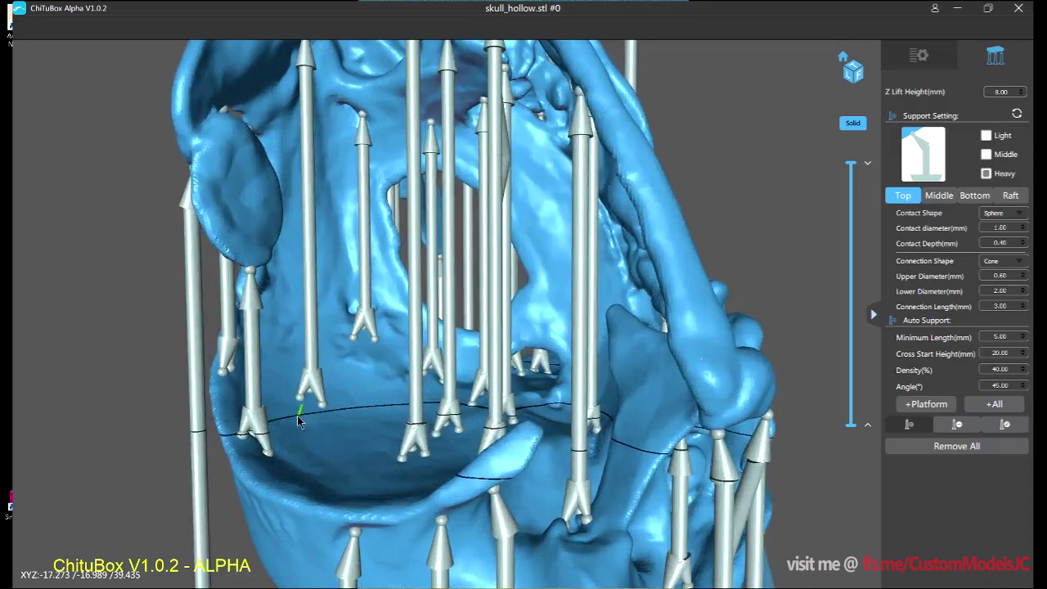
right_drag(297, 417, 163, 439)
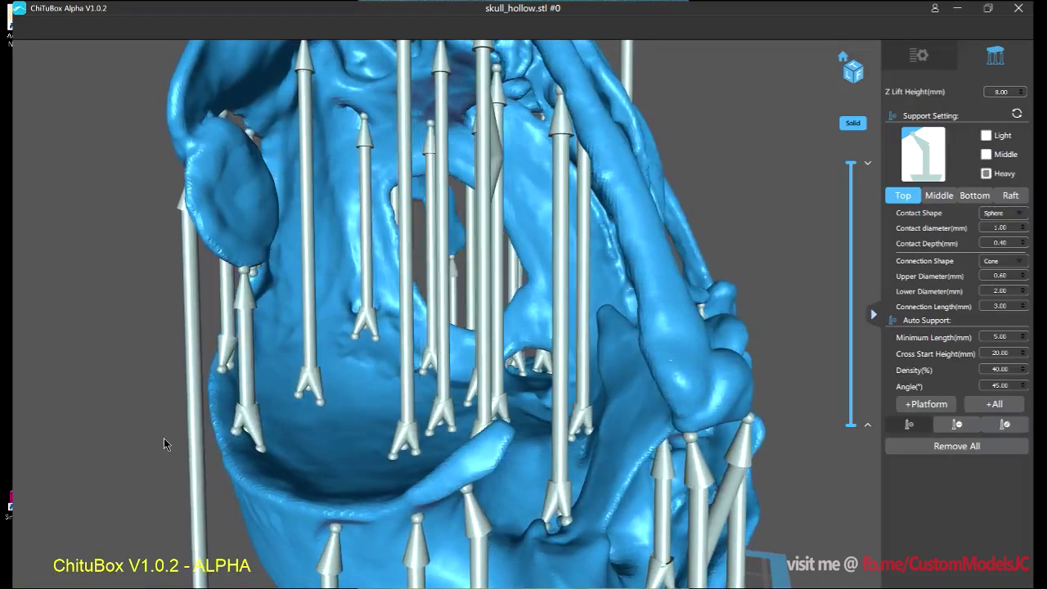
middle_drag(163, 439, 171, 432)
scroll(504, 378, up, 1)
scroll(505, 382, up, 2)
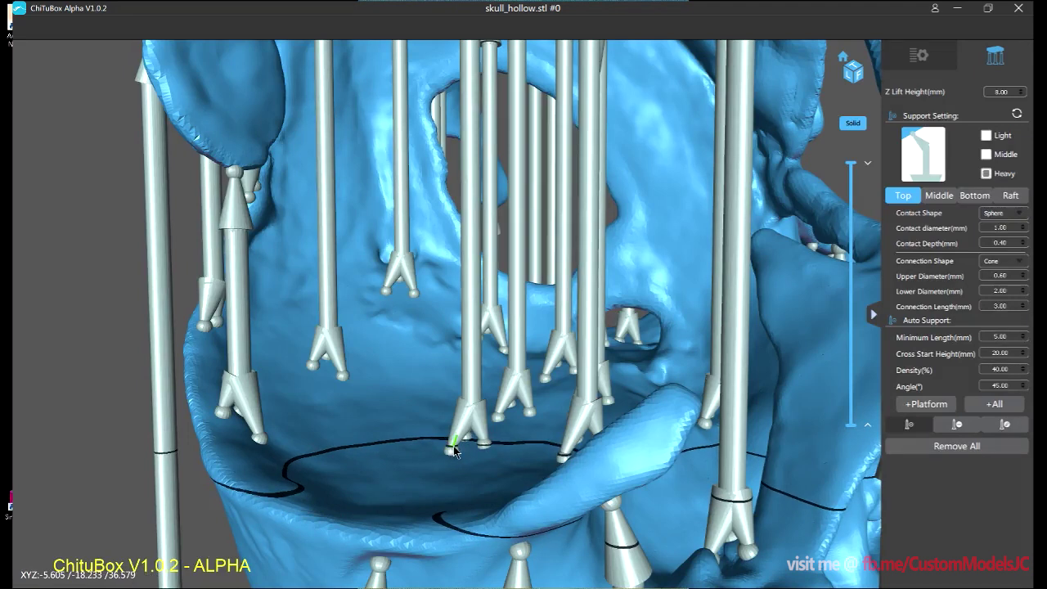
Inspect the supports around the skull's cavity opening and outer dome, including their cross-bracing and bases on the build plate.
scroll(458, 446, down, 1)
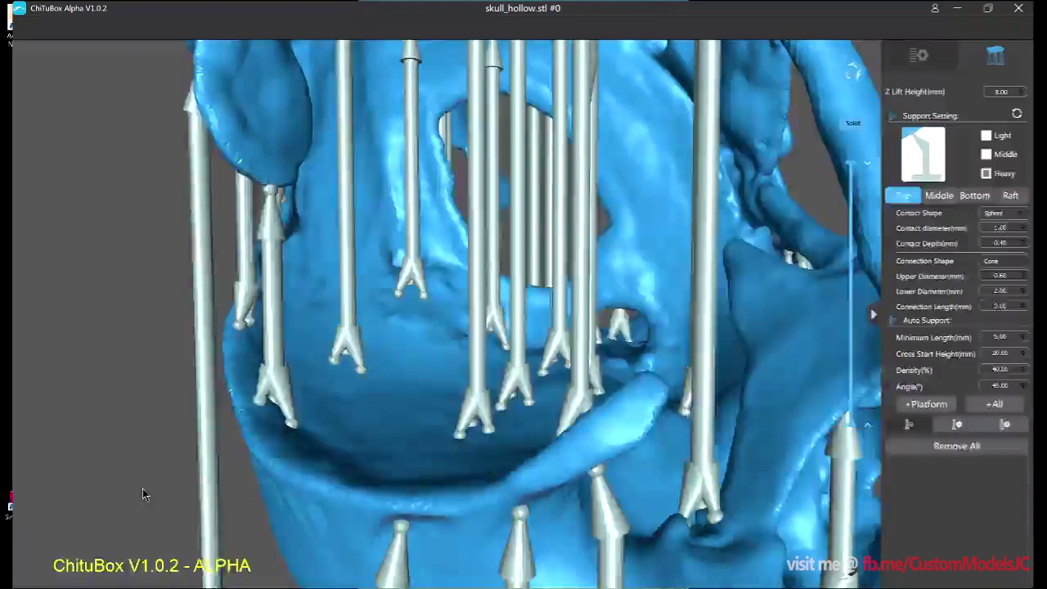
right_drag(143, 487, 150, 487)
scroll(152, 488, down, 2)
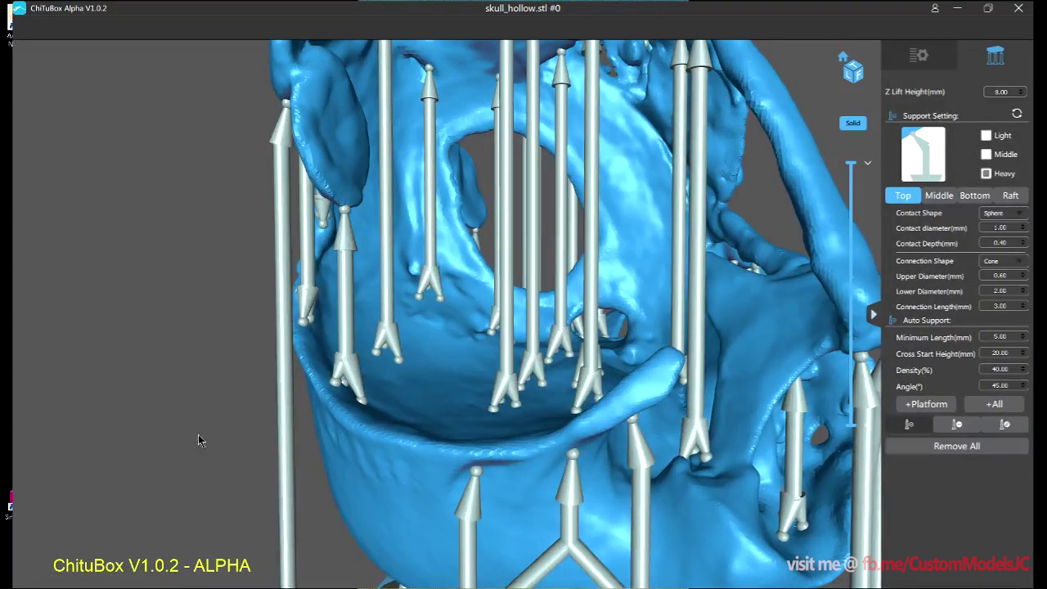
right_drag(198, 435, 212, 431)
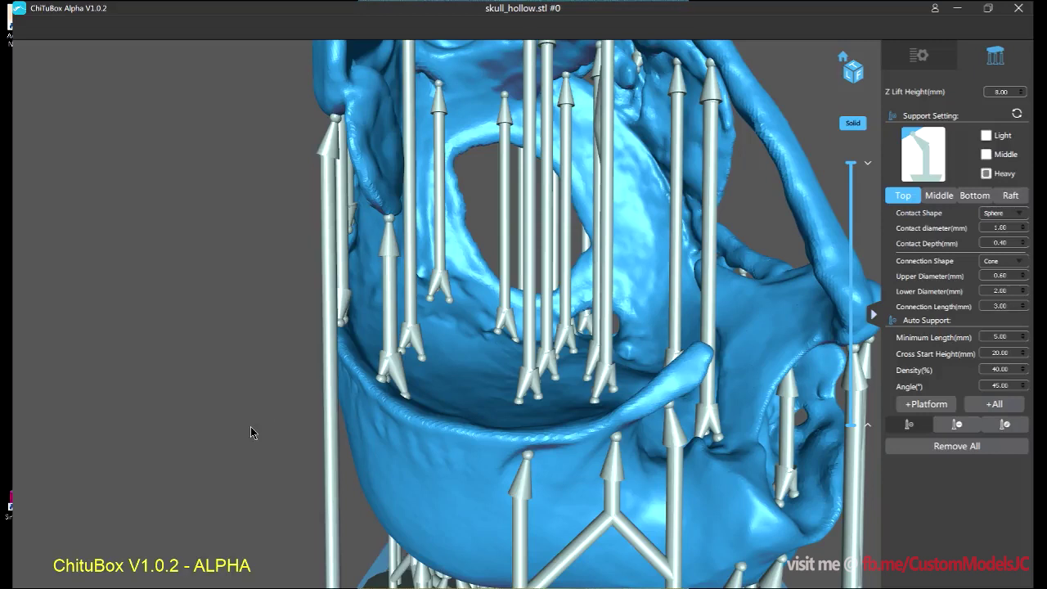
right_drag(239, 428, 335, 430)
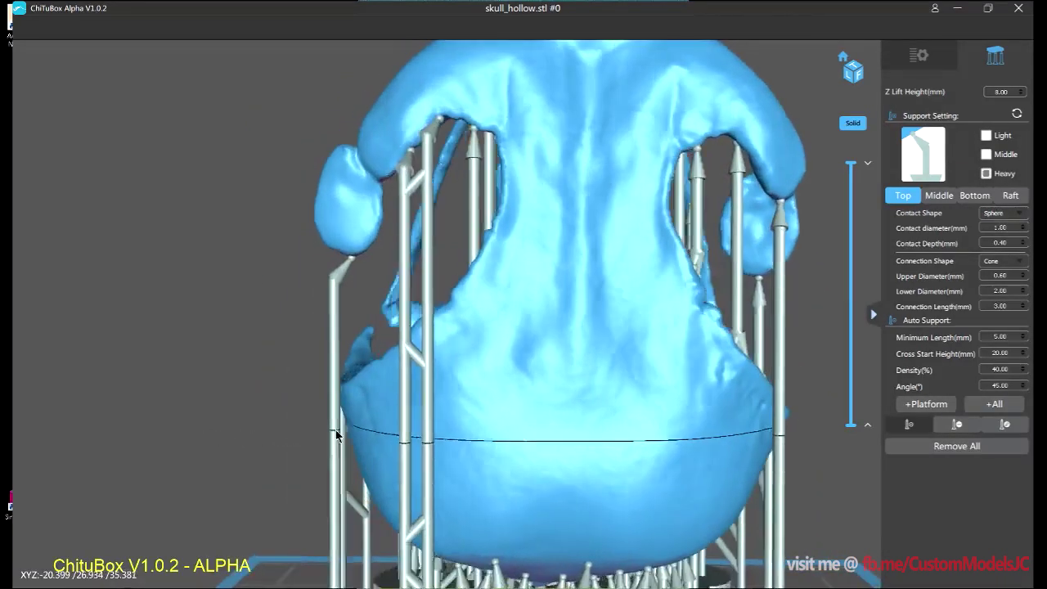
scroll(335, 429, down, 3)
right_drag(757, 412, 724, 377)
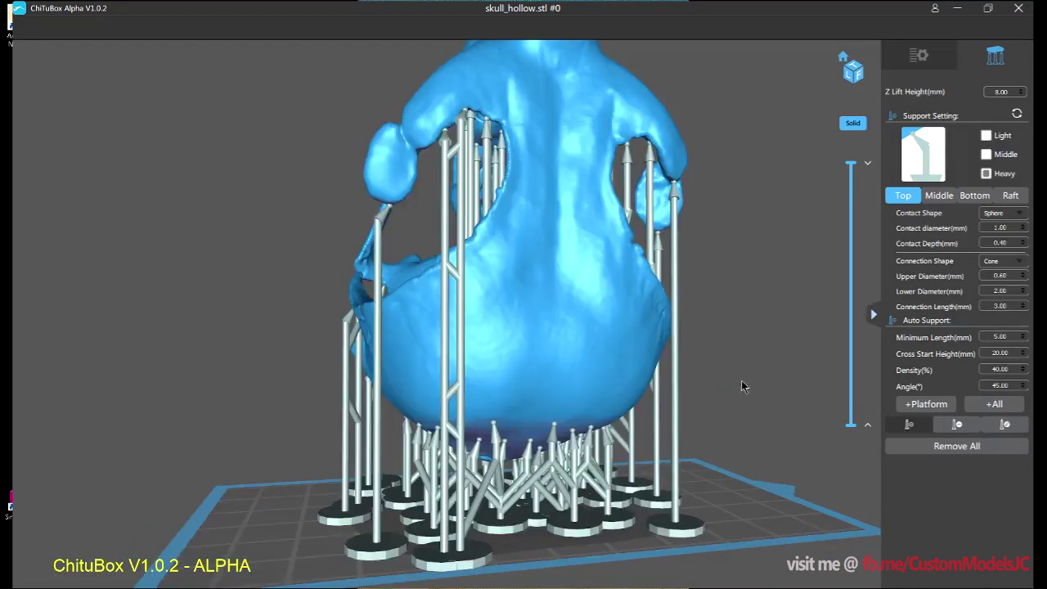
right_drag(741, 381, 725, 377)
scroll(721, 393, up, 2)
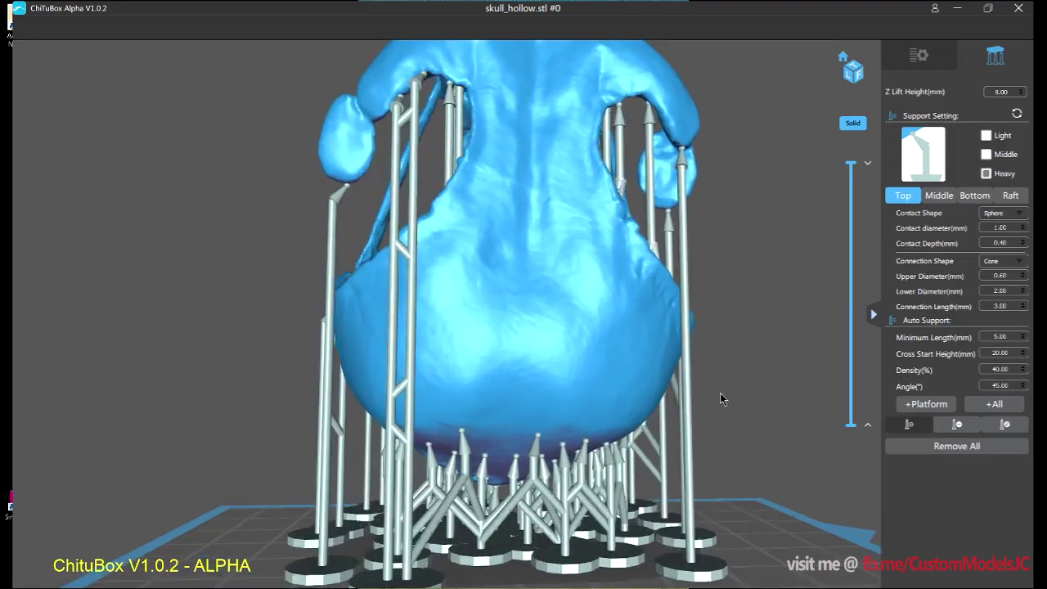
middle_drag(721, 397, 710, 388)
right_drag(710, 394, 765, 385)
scroll(712, 384, up, 1)
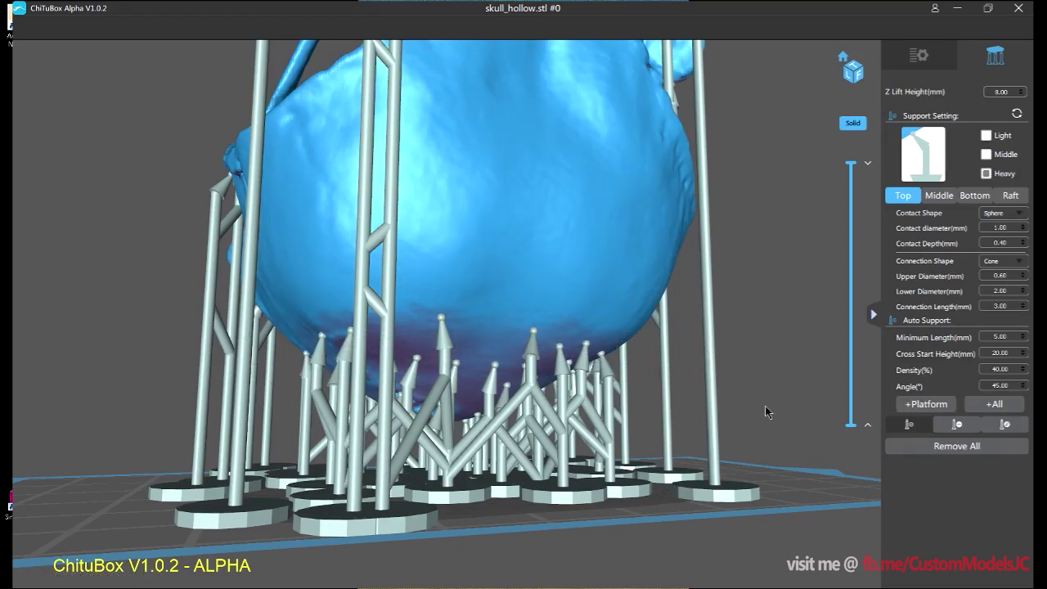
right_drag(766, 406, 764, 408)
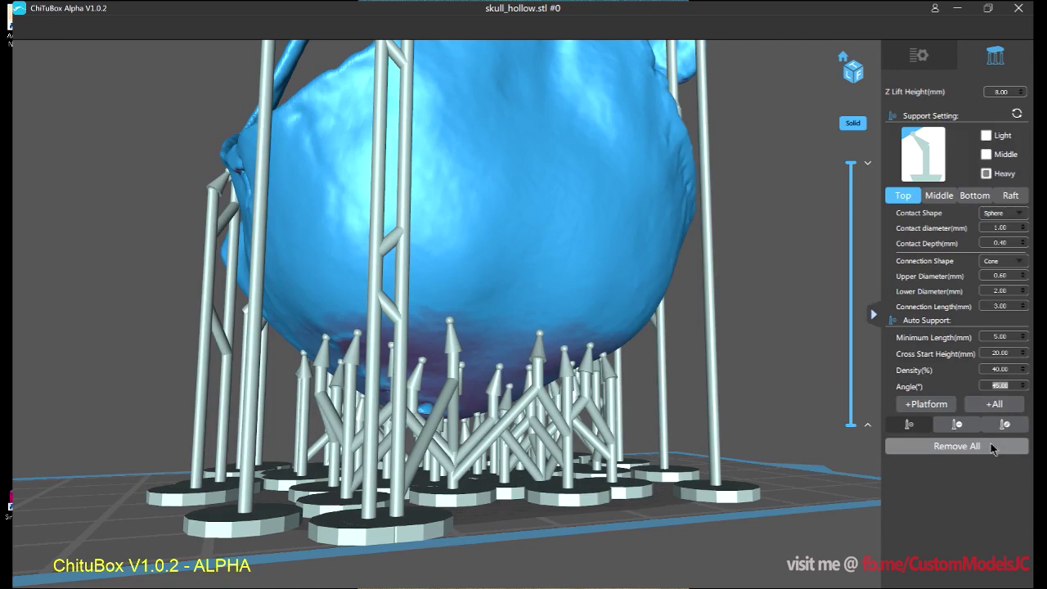
Remove all supports from the skull and examine the overhang shading on its underside.
click(947, 447)
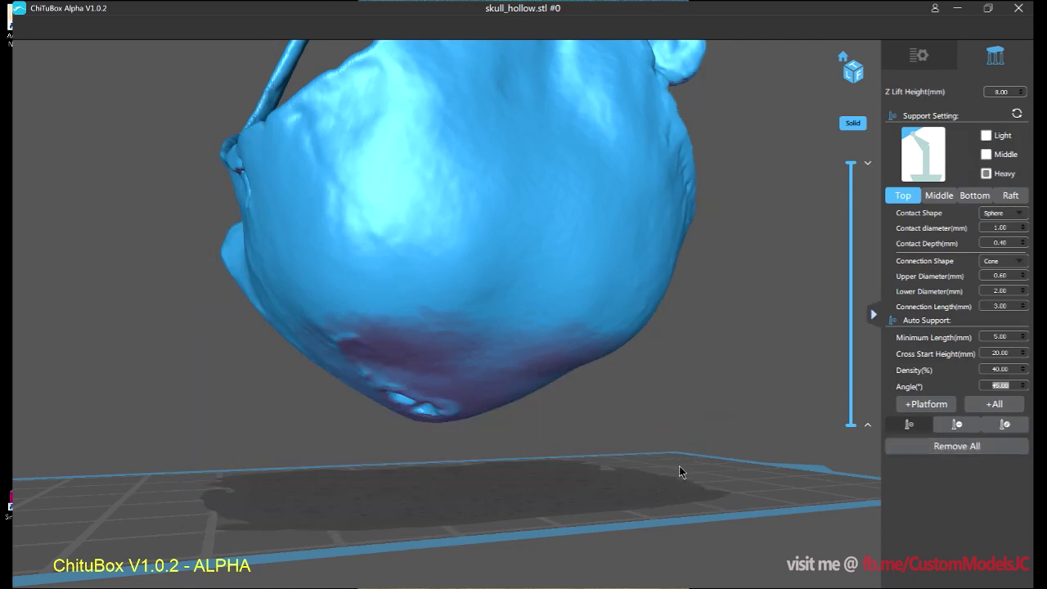
right_drag(683, 449, 696, 431)
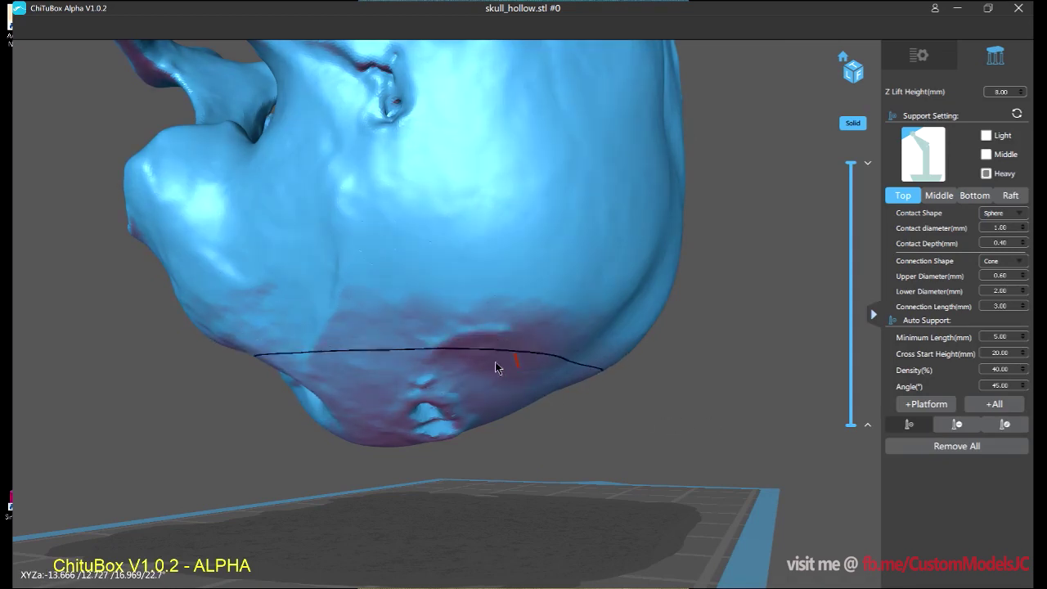
right_drag(603, 367, 691, 396)
scroll(687, 392, up, 4)
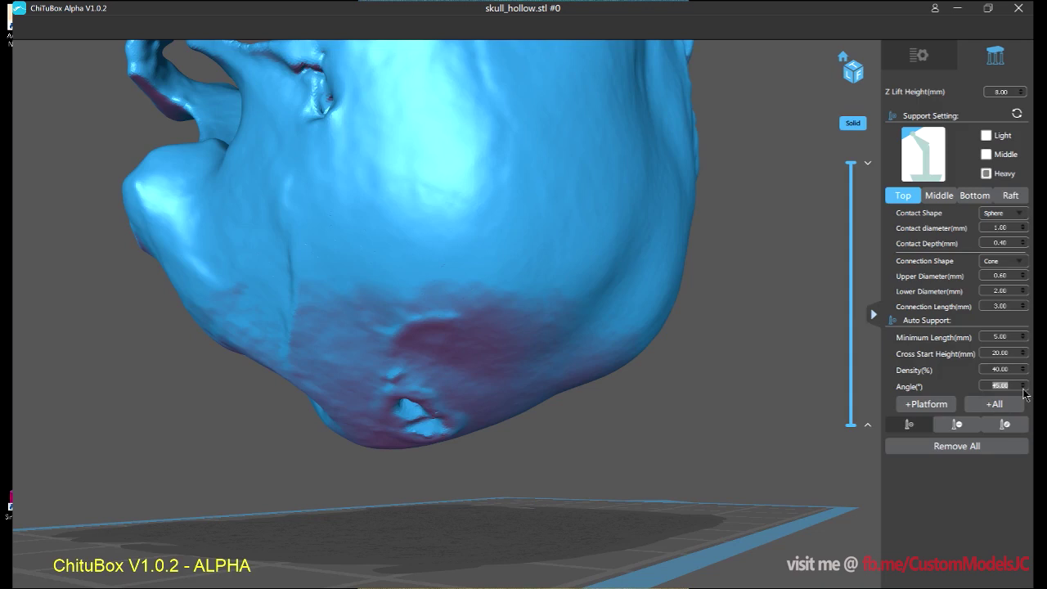
Compare the overhang shading at auto support angles of 40, 30, 45 and 50 degrees, and set the angle to 60 degrees.
text(40)
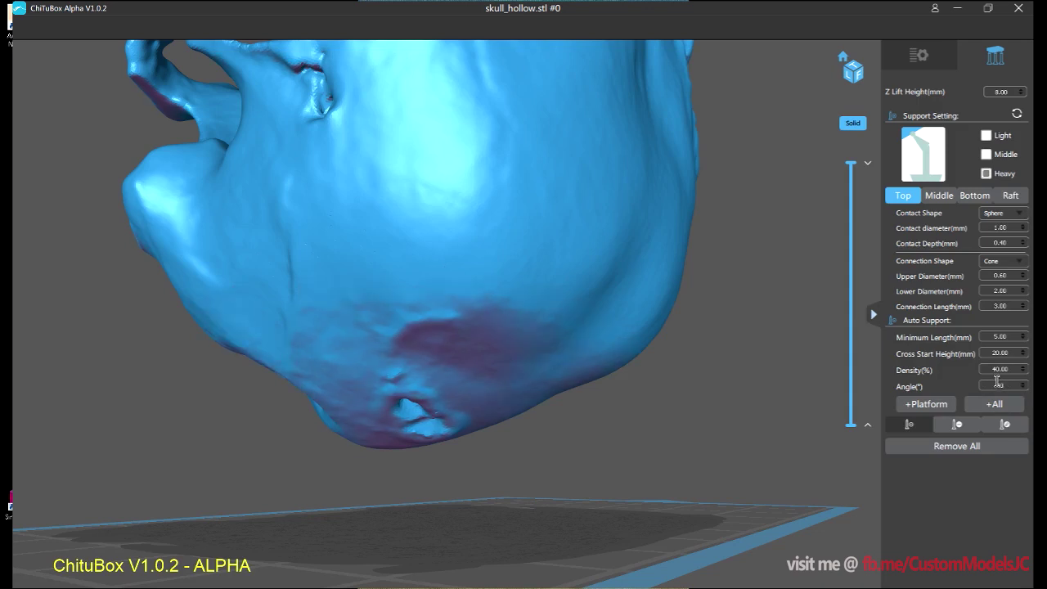
text(30)
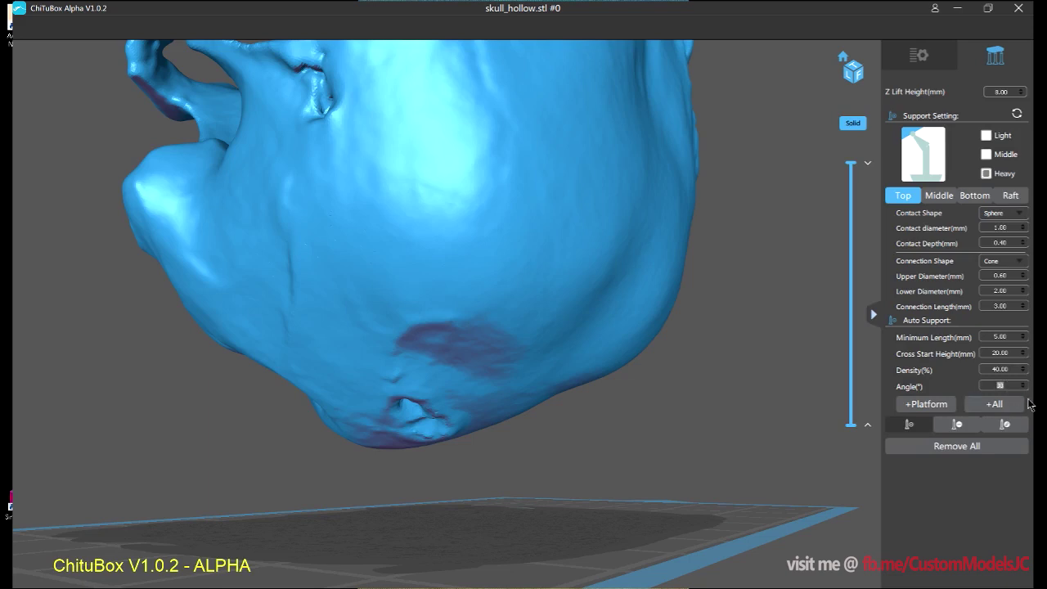
text(45)
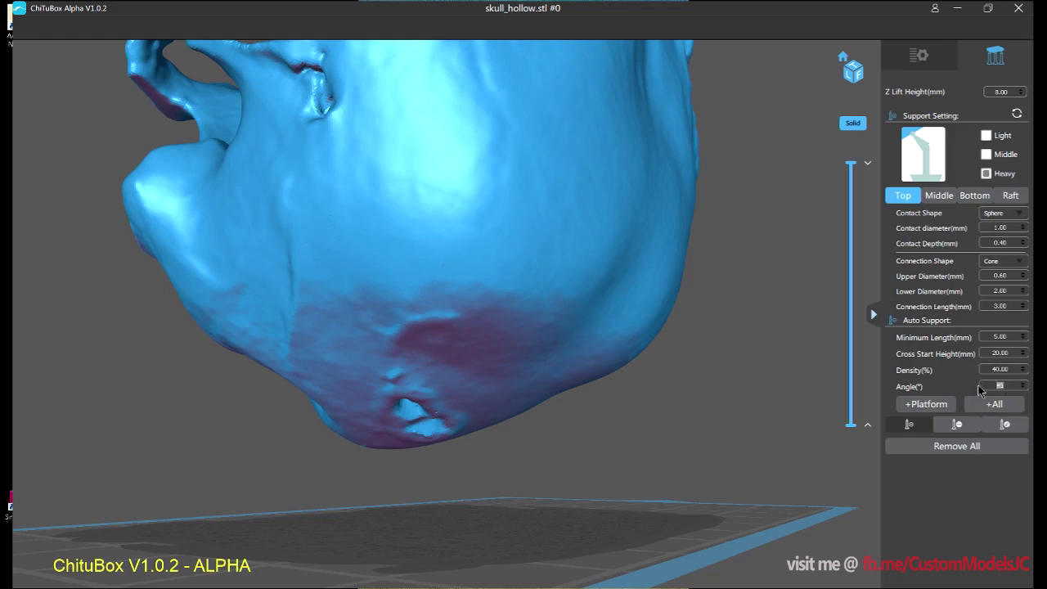
text(50)
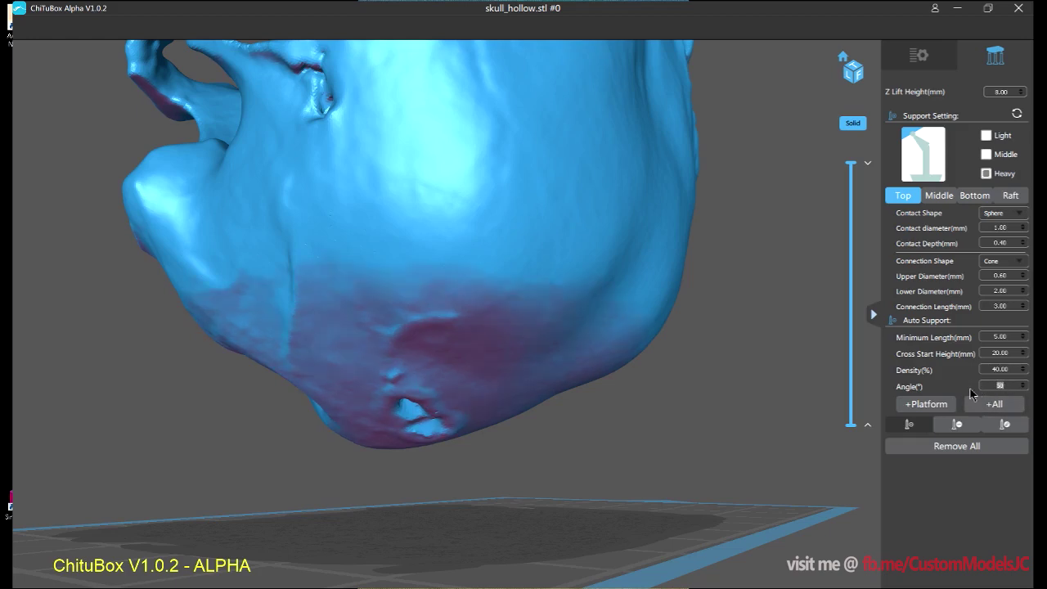
text(60)
Examine the overhang shading across the skull's cavity, cheekbone tip, jaw joints and lower rim at the 60-degree angle.
drag(699, 403, 710, 434)
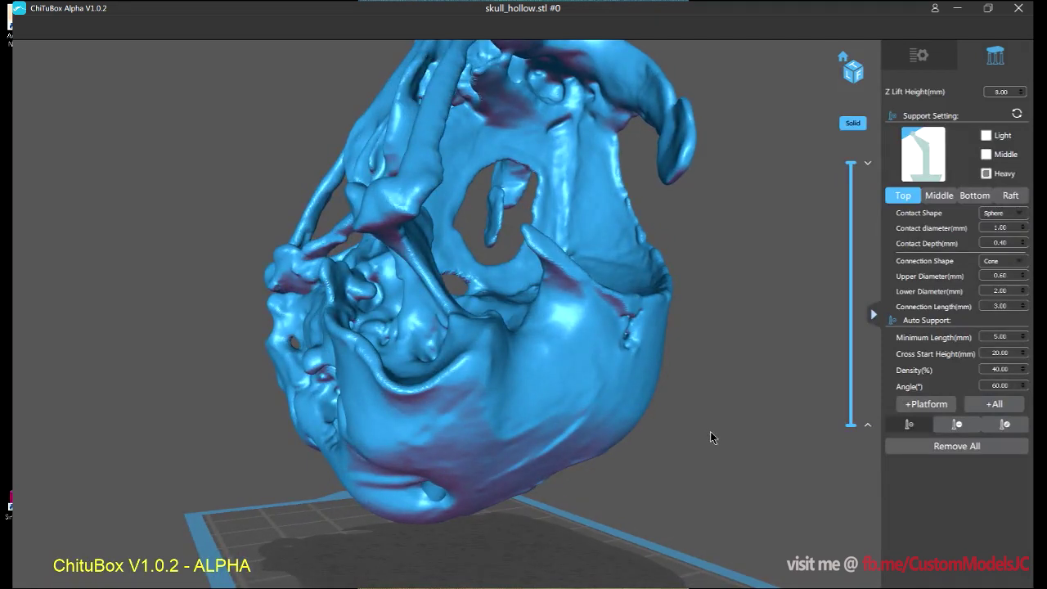
mouse_move(709, 430)
mouse_down()
mouse_move(723, 432)
mouse_move(691, 428)
mouse_move(720, 431)
mouse_up()
scroll(725, 243, up, 2)
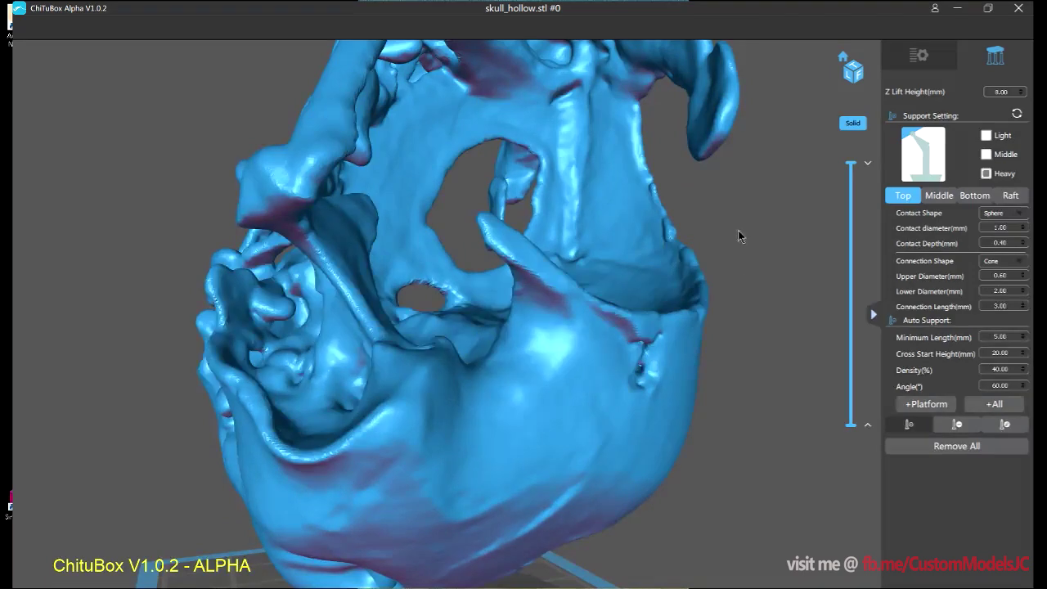
right_drag(738, 236, 694, 250)
scroll(694, 254, up, 2)
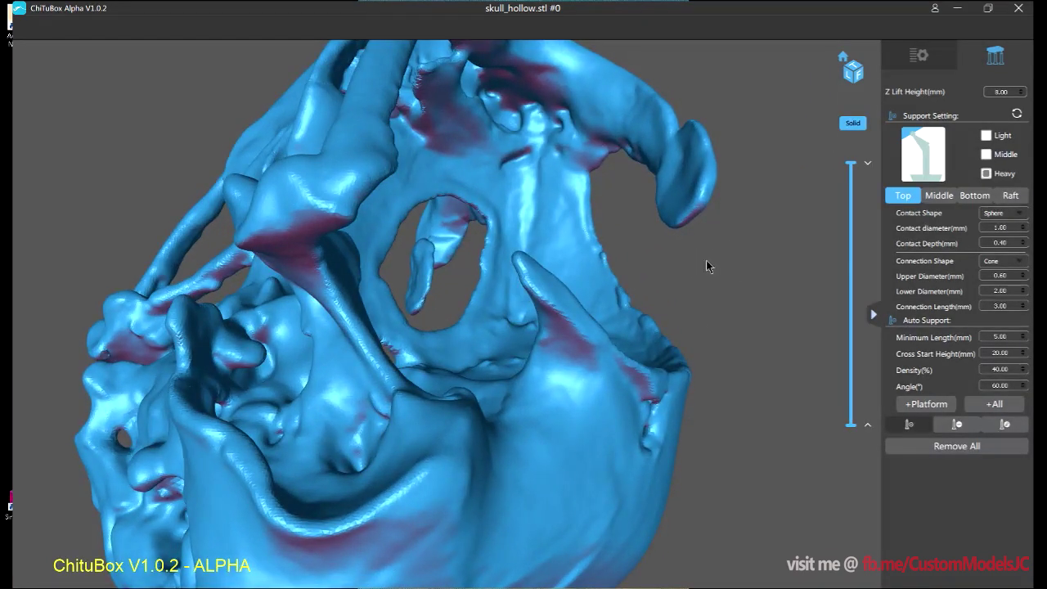
scroll(708, 269, down, 5)
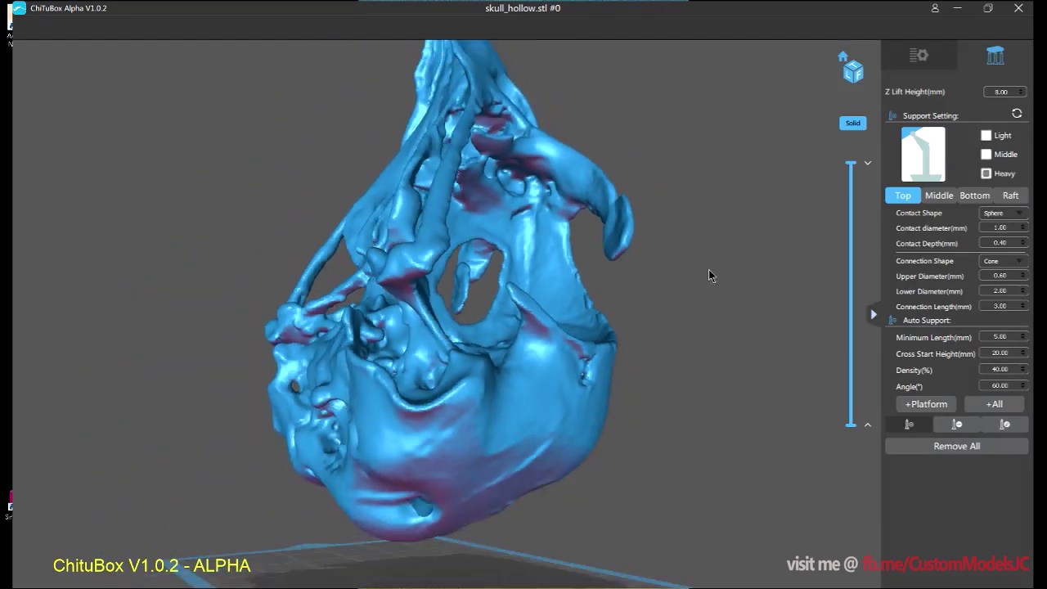
scroll(708, 315, up, 2)
drag(734, 341, 741, 376)
scroll(741, 373, down, 2)
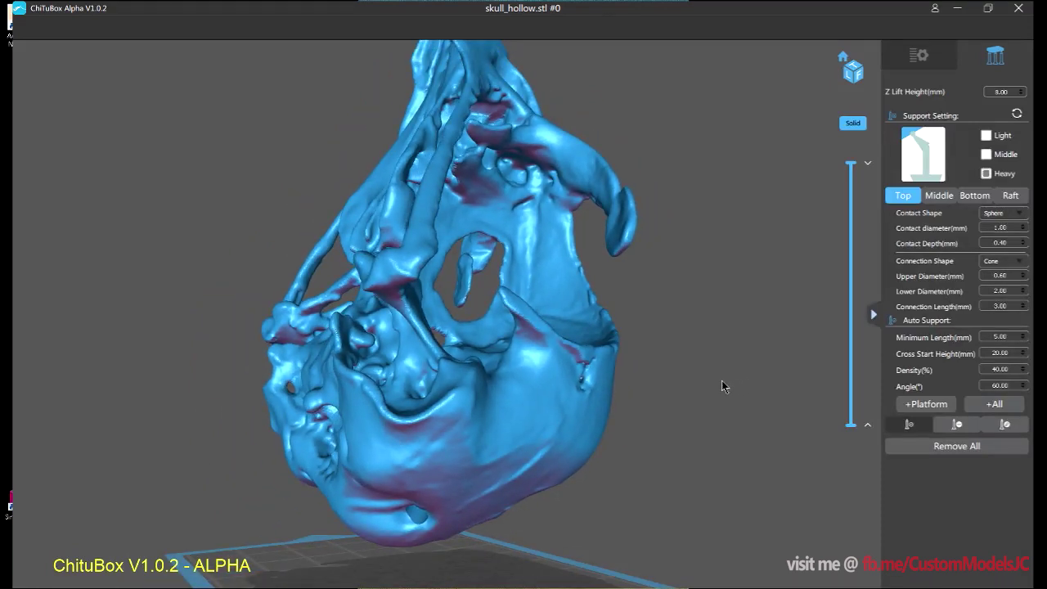
scroll(720, 374, up, 1)
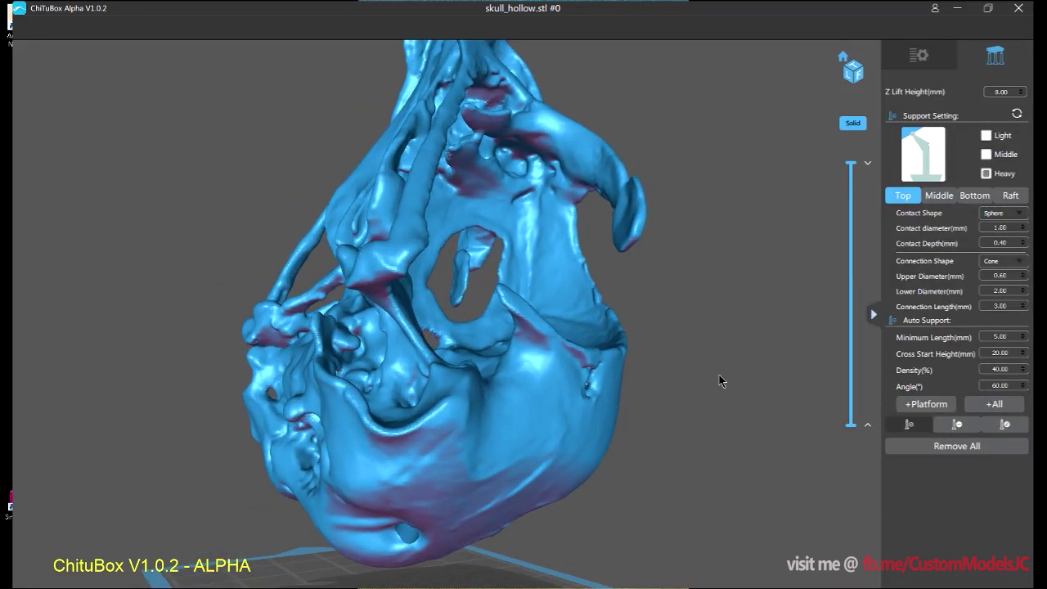
scroll(720, 375, up, 1)
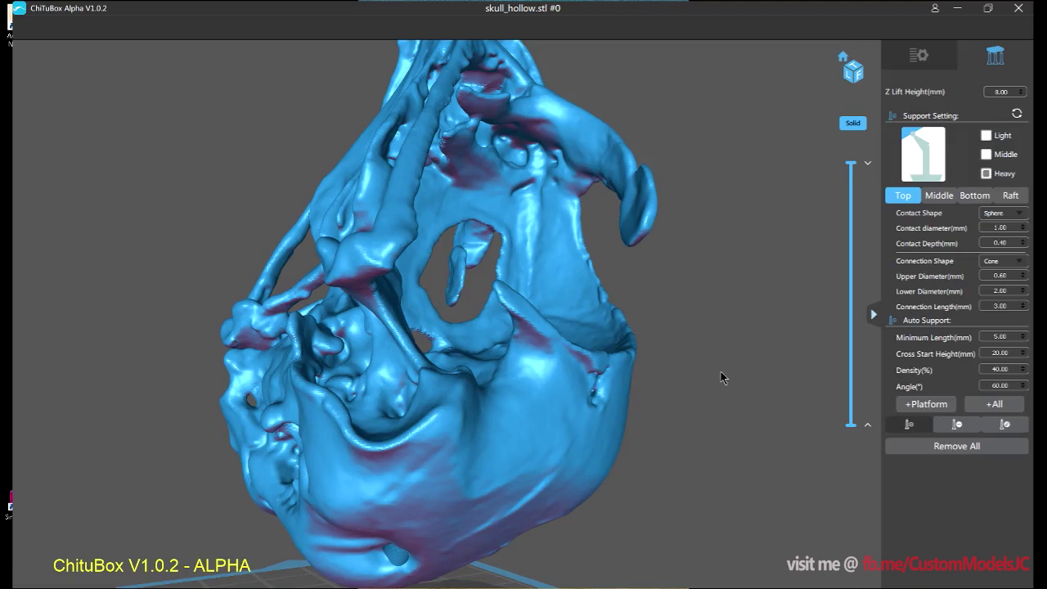
drag(696, 316, 647, 231)
scroll(700, 308, up, 1)
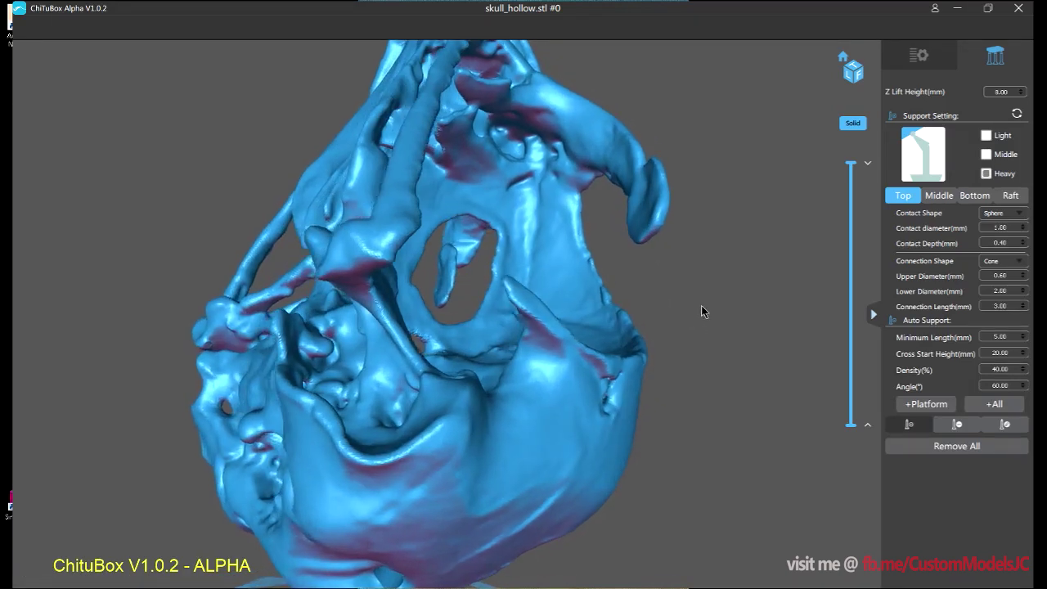
scroll(699, 306, up, 2)
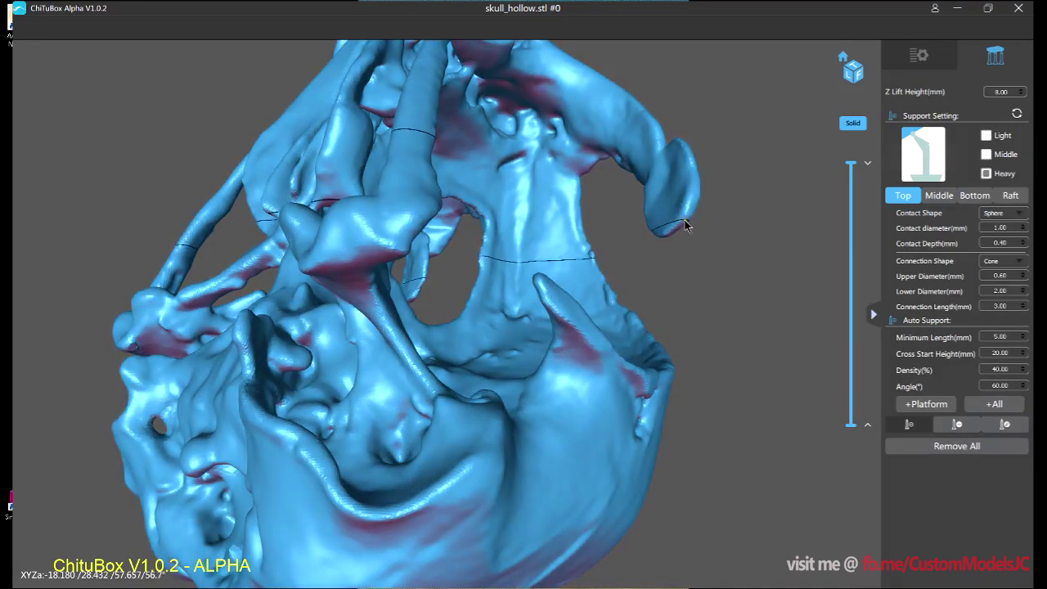
scroll(712, 306, down, 1)
scroll(703, 303, down, 2)
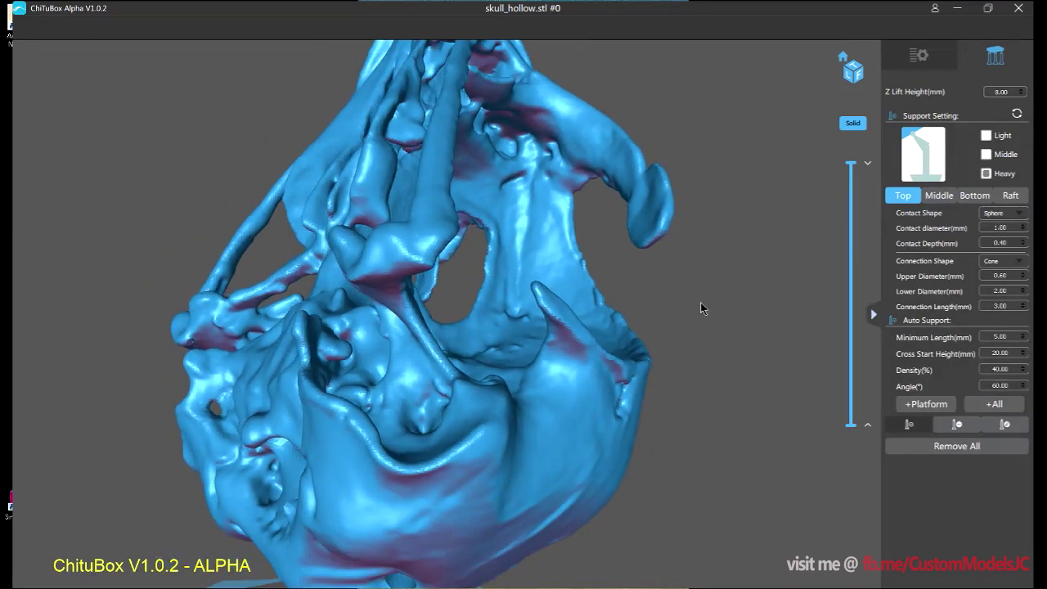
scroll(703, 303, down, 2)
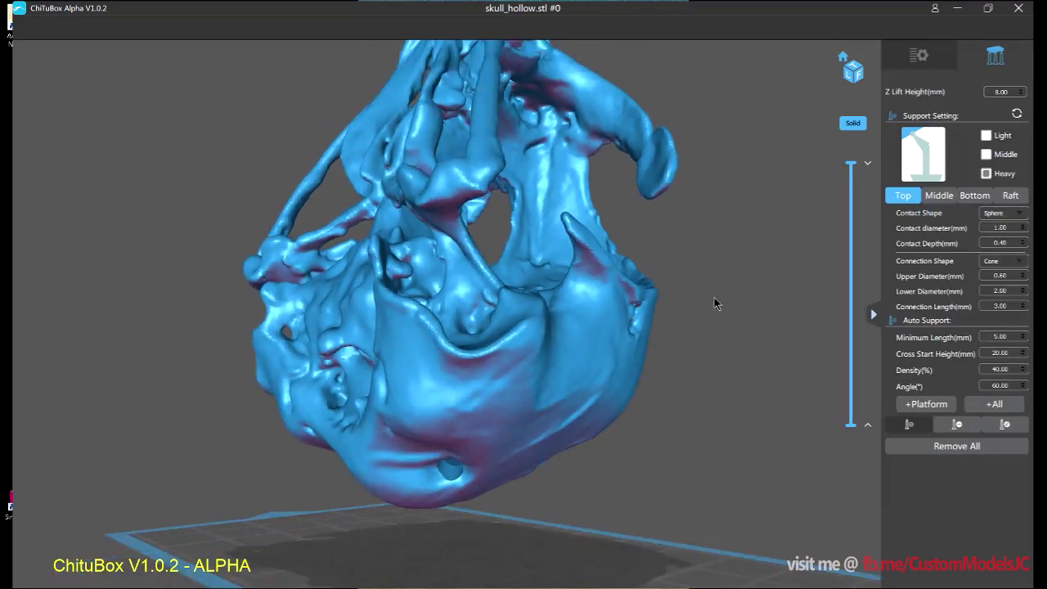
Review the delete and edit support modes, and return to the mode for adding supports.
click(961, 430)
click(1008, 431)
click(918, 427)
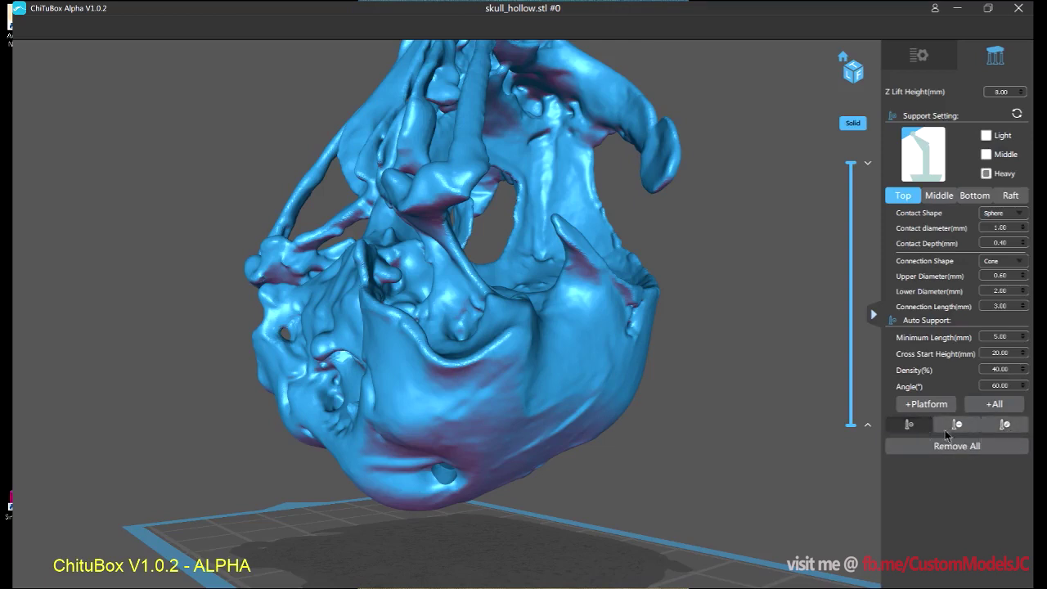
click(958, 429)
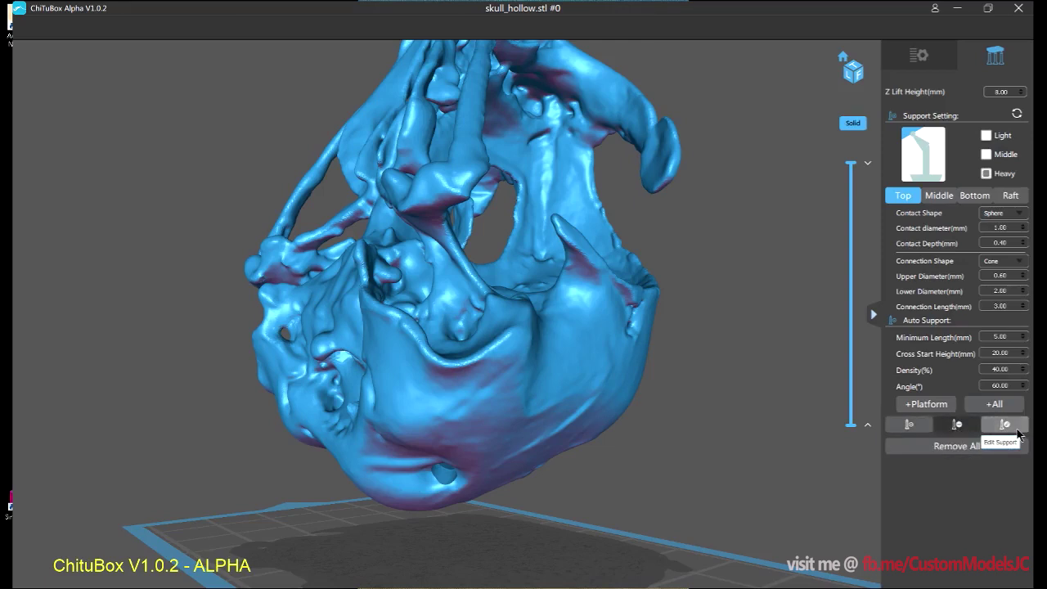
click(911, 428)
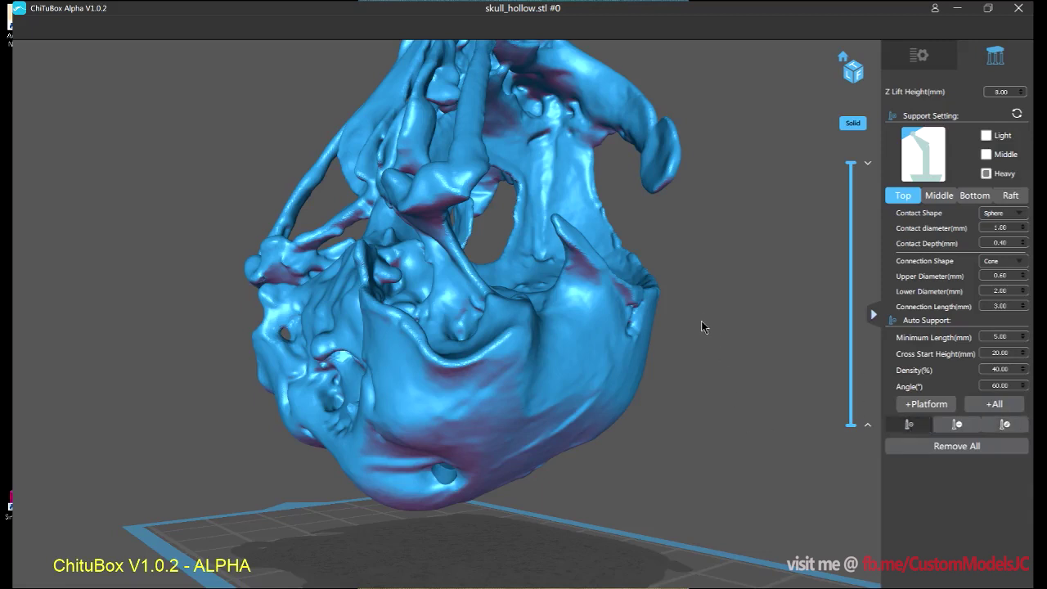
Add five heavy supports around the round hole on one side of the skull's underside.
mouse_move(662, 405)
right_down()
mouse_move(670, 393)
mouse_move(660, 396)
mouse_move(679, 408)
right_up()
scroll(665, 413, up, 2)
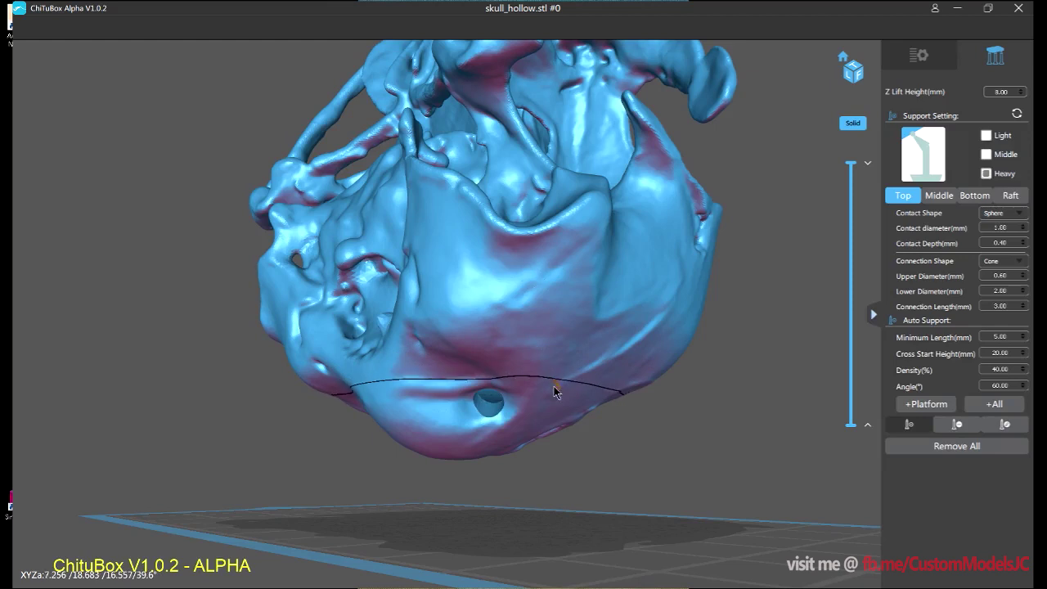
scroll(558, 458, up, 3)
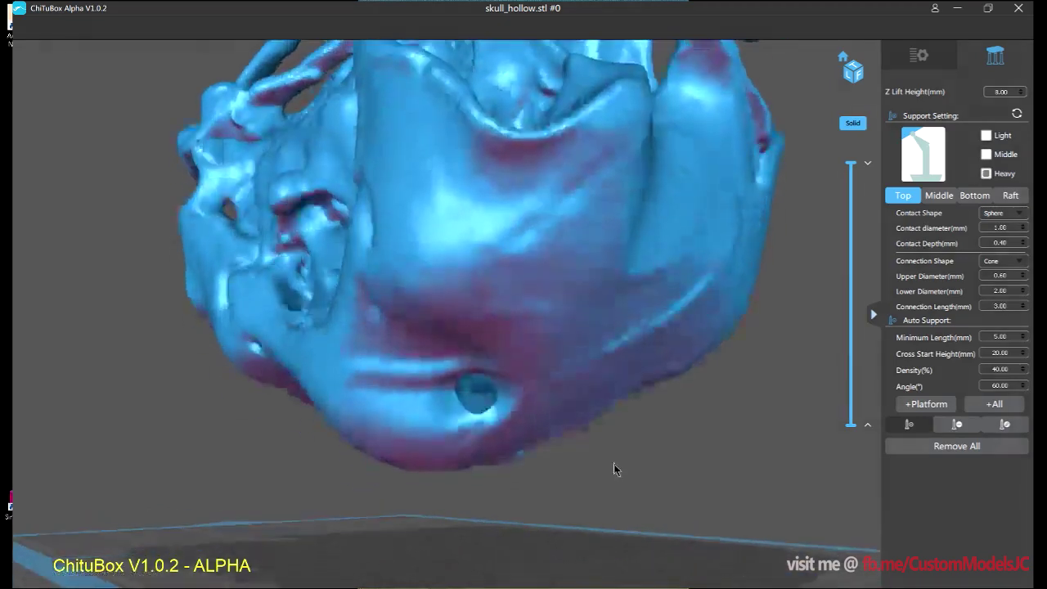
right_drag(613, 464, 589, 377)
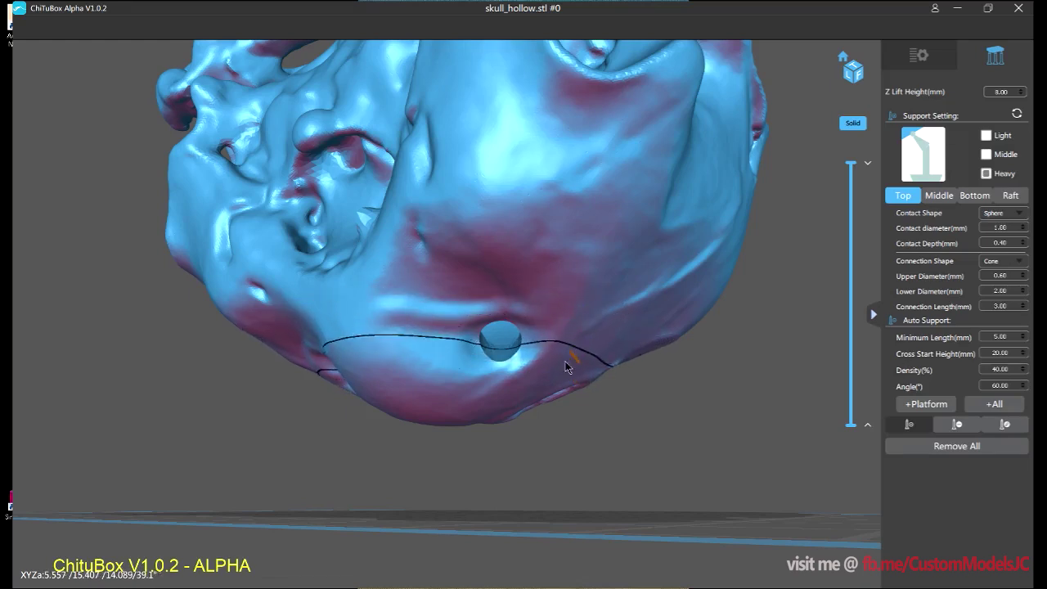
click(541, 378)
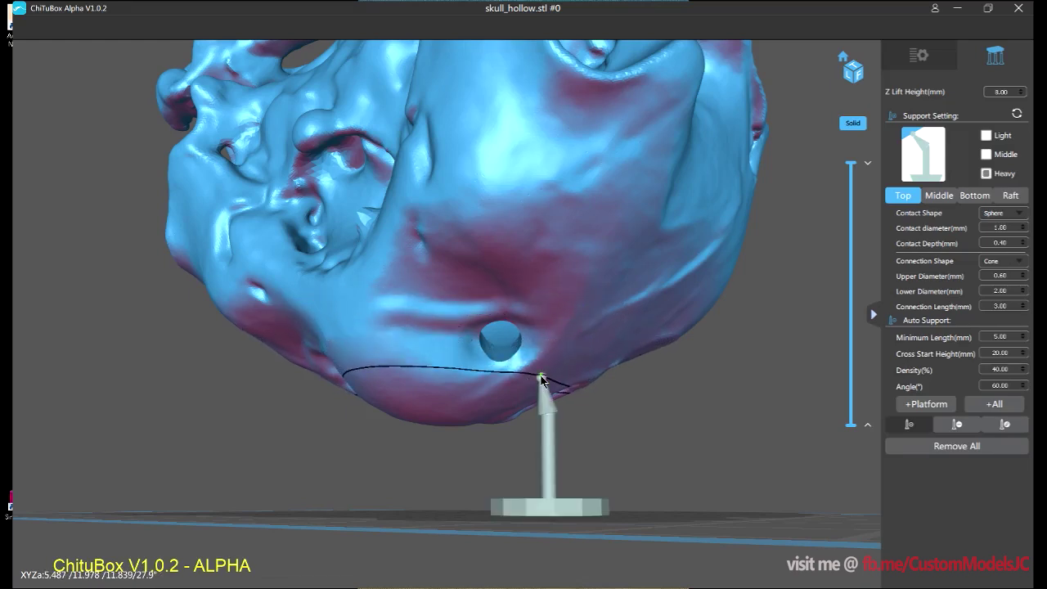
click(562, 306)
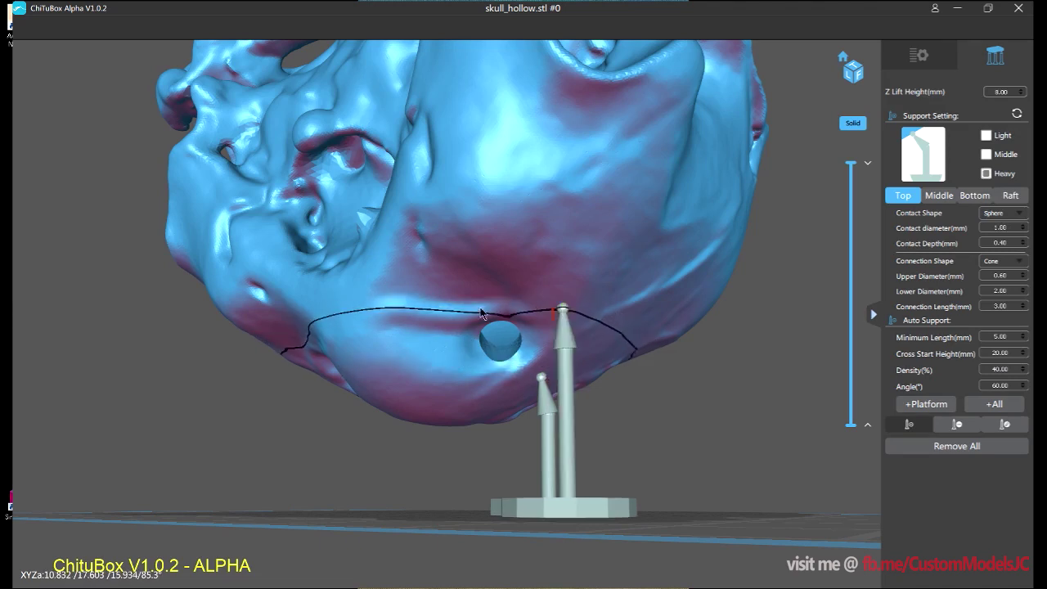
click(465, 305)
click(407, 321)
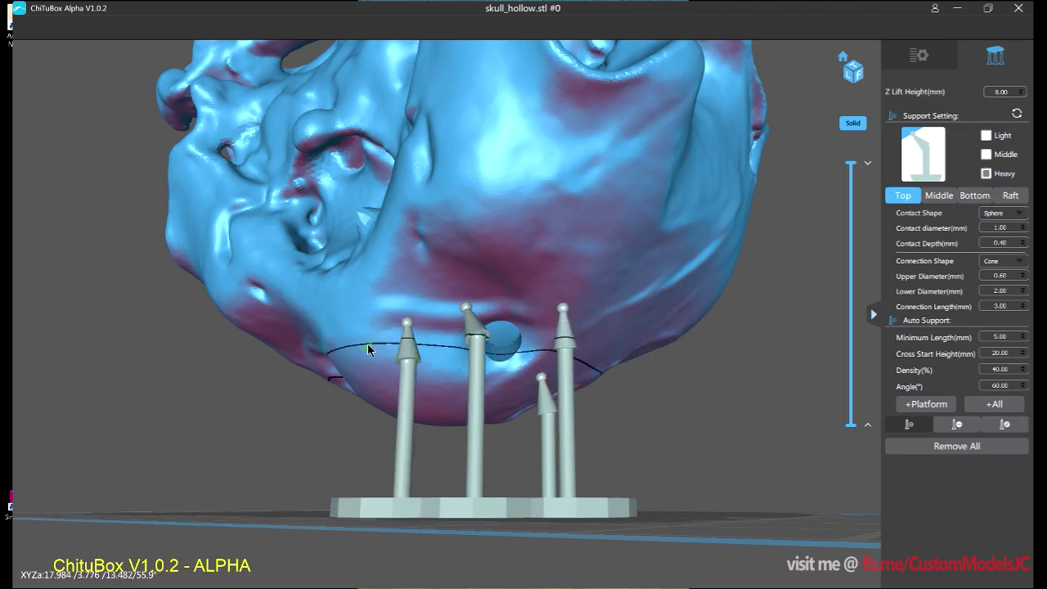
click(351, 343)
Add two heavy supports on the opposite side of the underside, below the second round hole.
mouse_move(327, 385)
mouse_down()
mouse_move(297, 393)
mouse_move(338, 393)
mouse_up()
right_drag(338, 392, 353, 392)
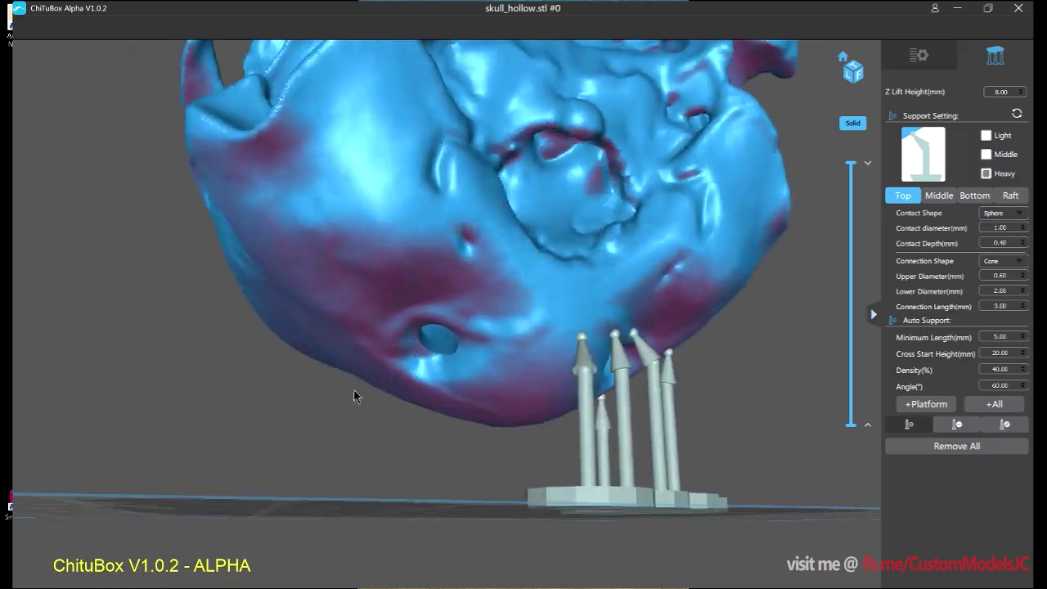
click(527, 353)
click(443, 378)
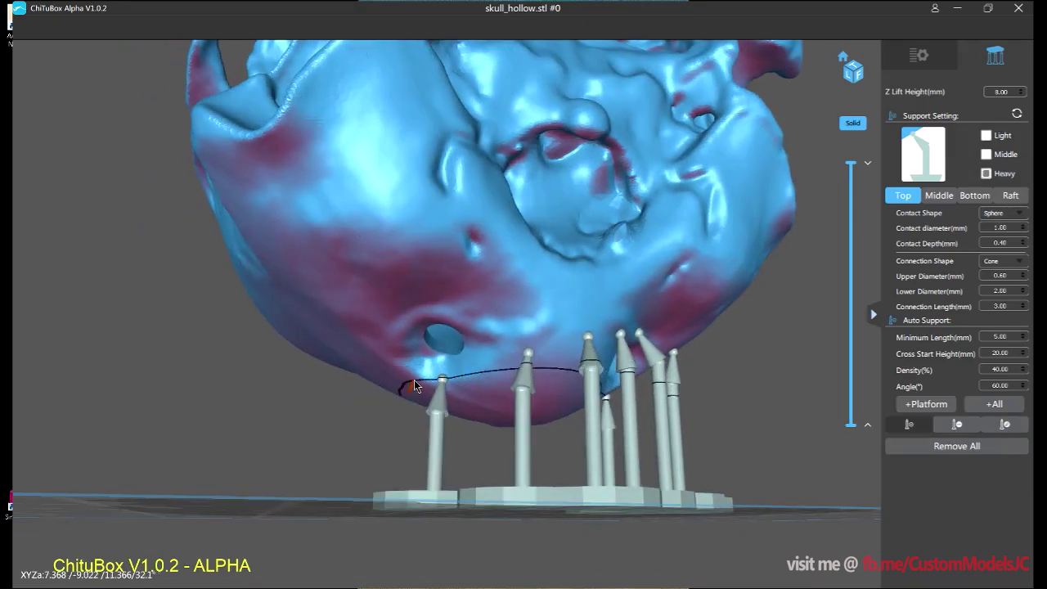
scroll(414, 379, up, 2)
scroll(499, 348, up, 2)
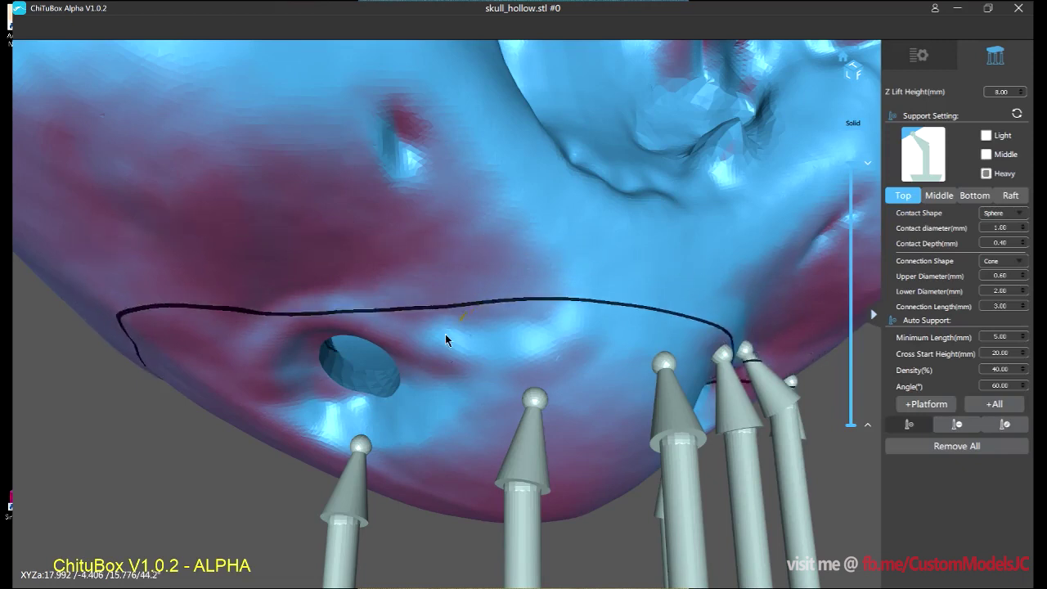
scroll(462, 270, down, 3)
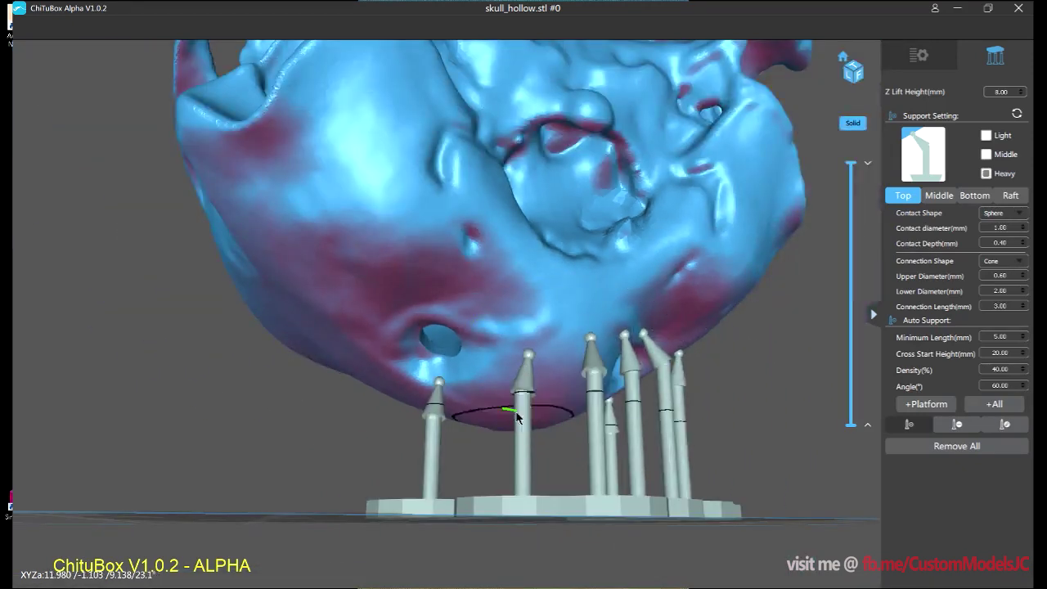
scroll(423, 374, up, 2)
scroll(423, 373, down, 2)
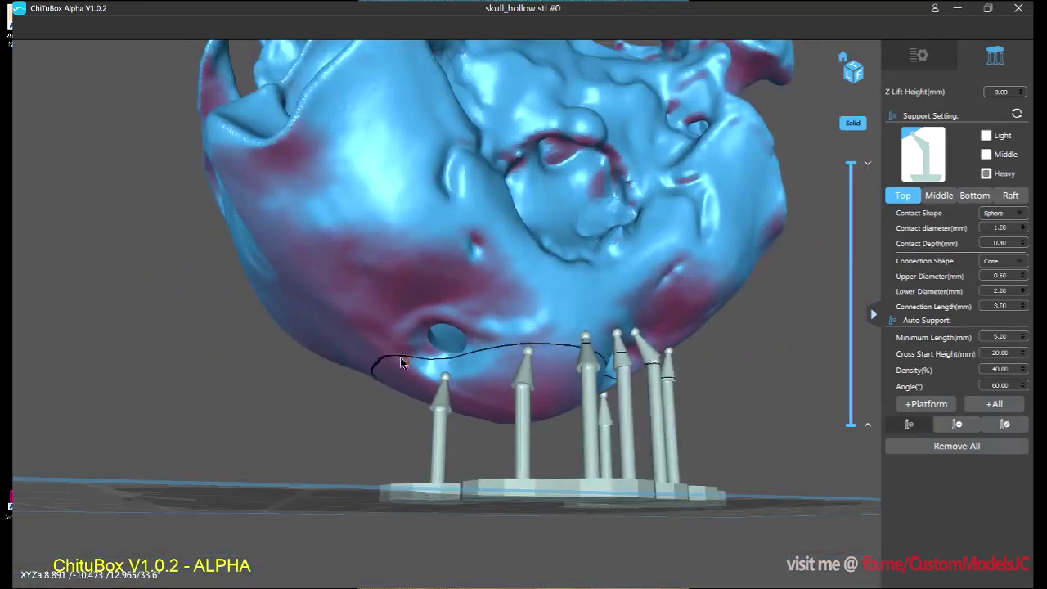
Add a heavy support beneath the rounded bump at the upper rim of the large opening in the skull's base.
middle_drag(312, 211, 366, 341)
drag(421, 332, 401, 335)
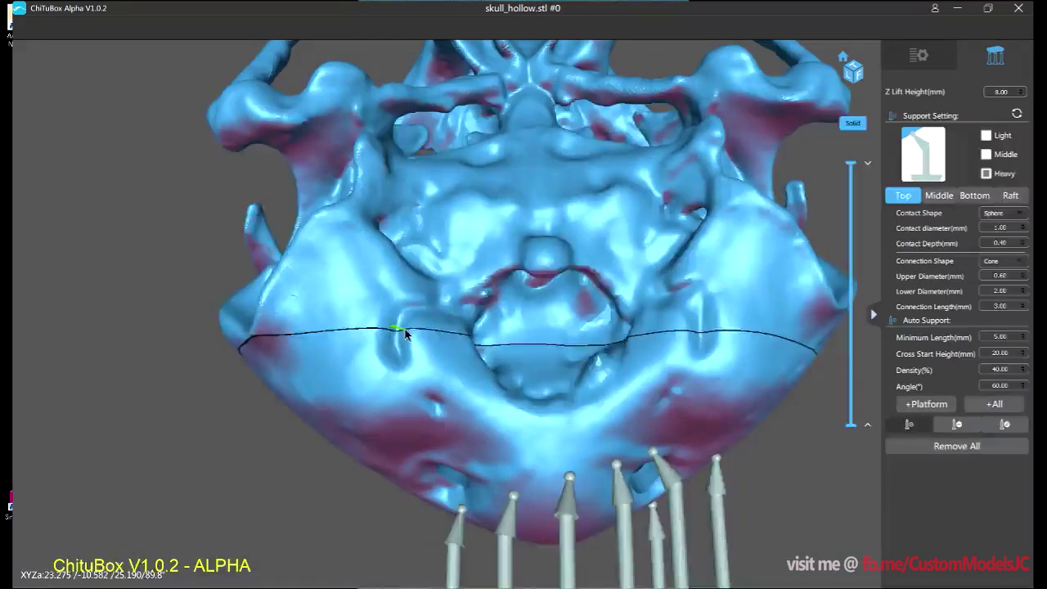
scroll(582, 283, up, 4)
scroll(578, 261, down, 3)
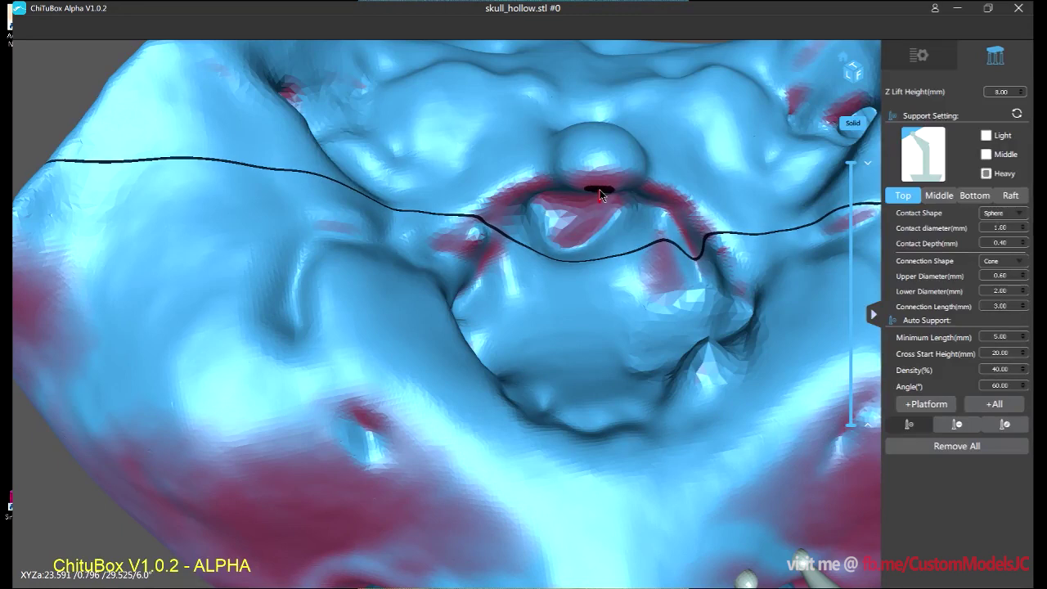
click(600, 191)
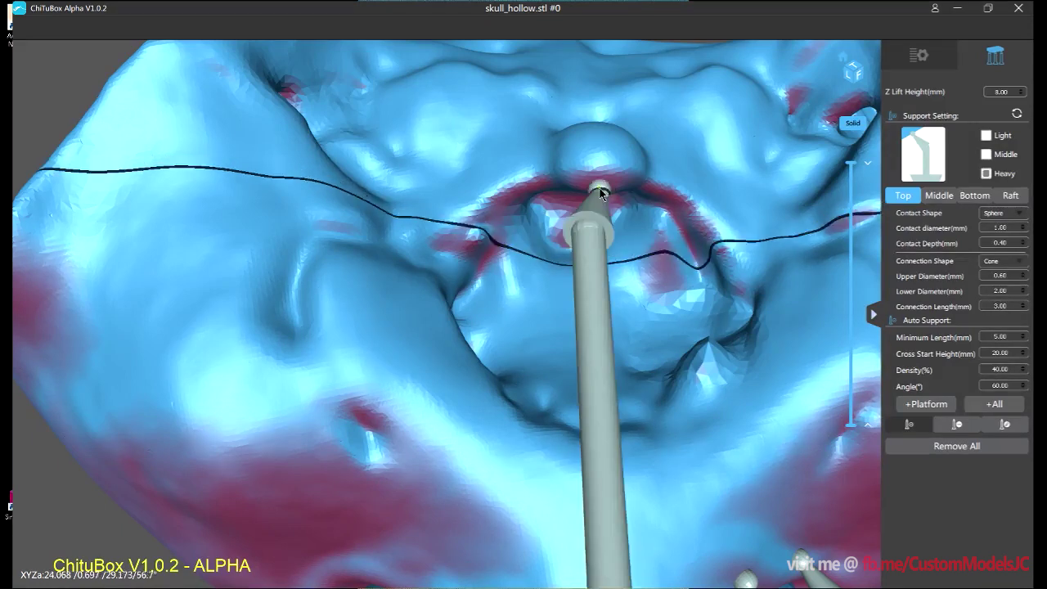
scroll(601, 191, down, 2)
right_drag(600, 191, 631, 211)
scroll(614, 202, down, 4)
scroll(642, 233, up, 2)
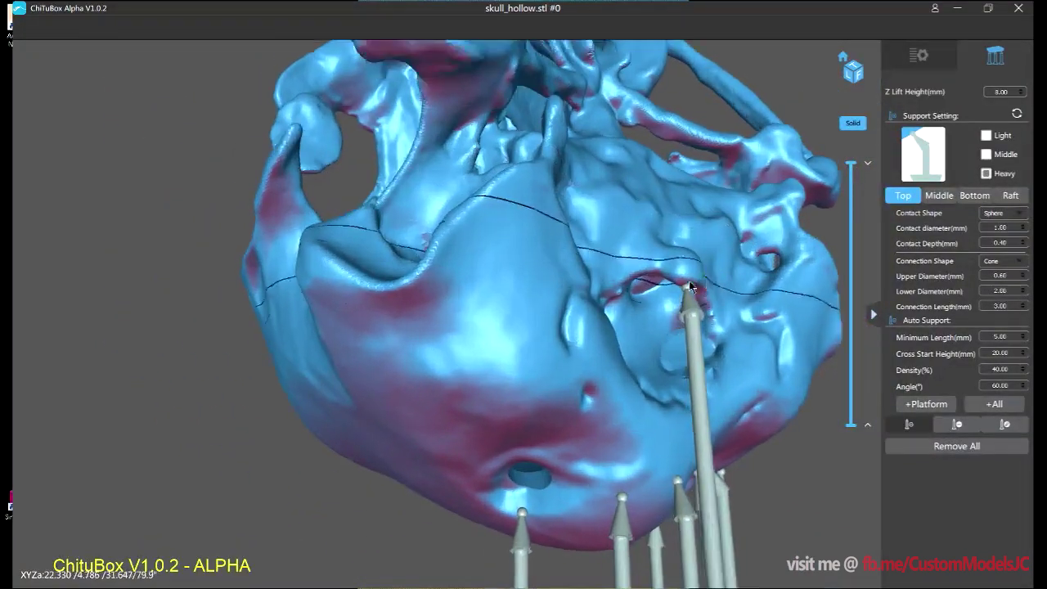
Add a heavy support under the pointed overhanging ridge above the eye opening, standing on the skull's inner surface.
drag(660, 285, 562, 283)
mouse_move(562, 280)
right_down()
mouse_move(569, 310)
mouse_move(497, 301)
right_up()
scroll(496, 303, up, 5)
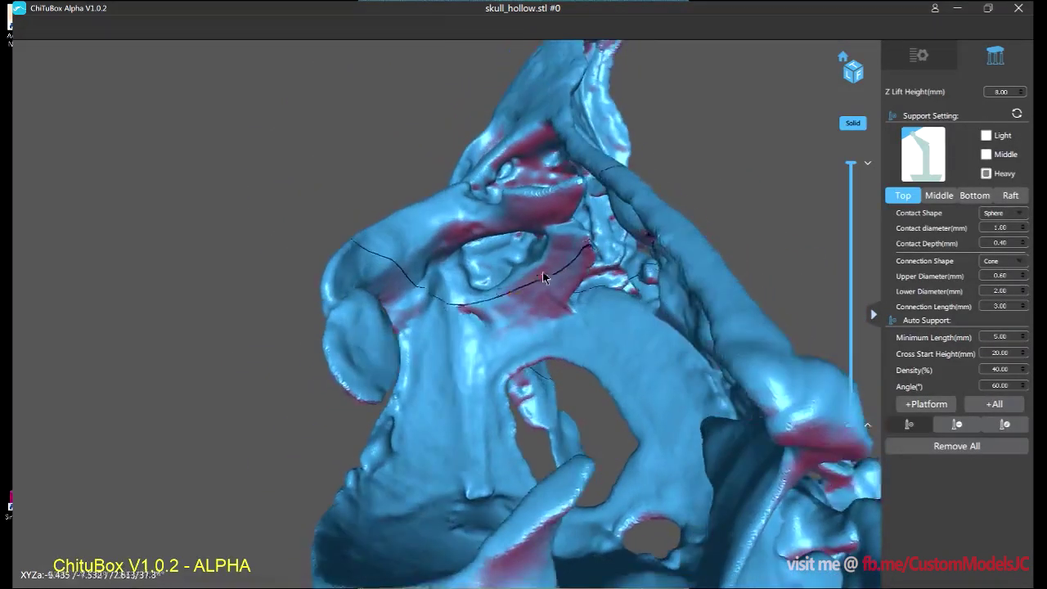
scroll(499, 299, up, 5)
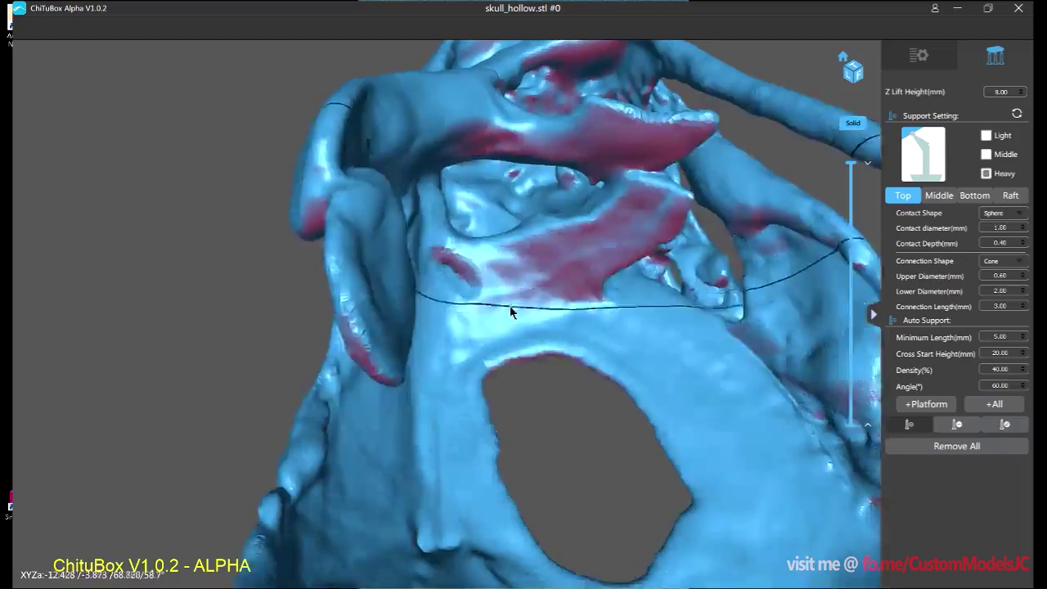
drag(511, 310, 637, 247)
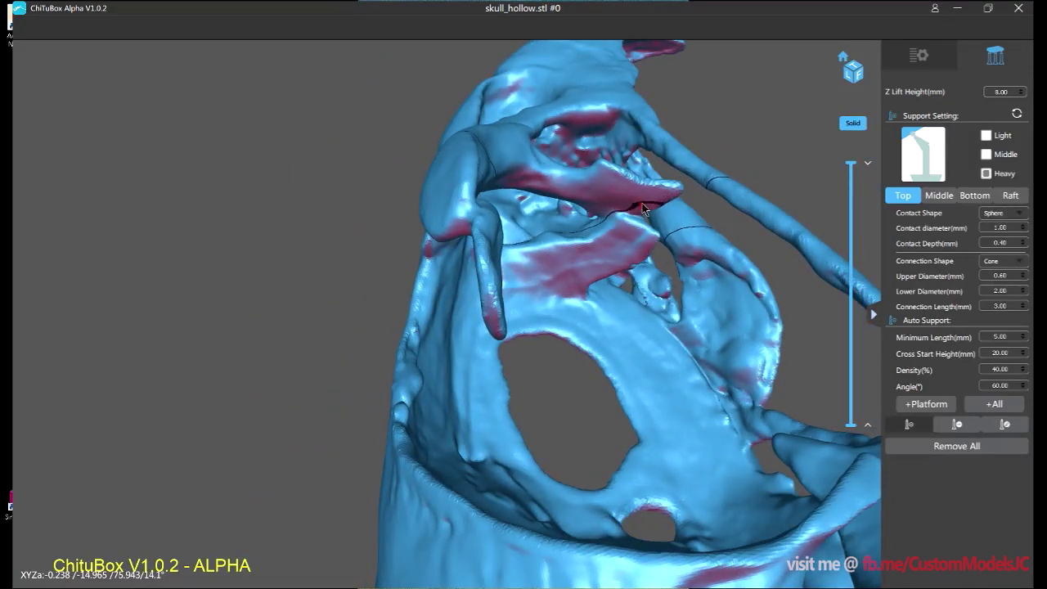
click(645, 211)
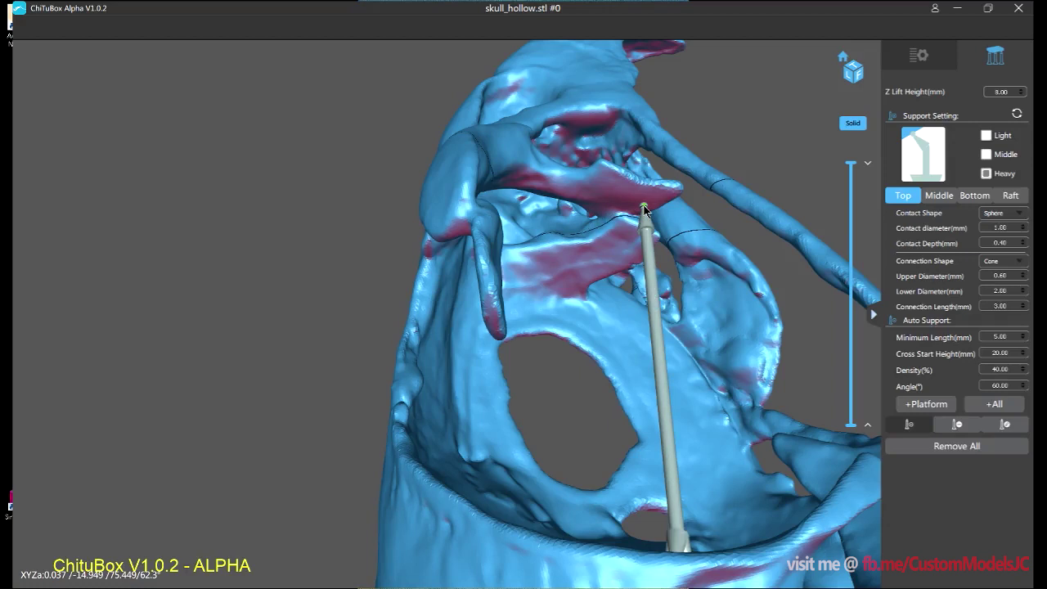
right_drag(644, 208, 633, 220)
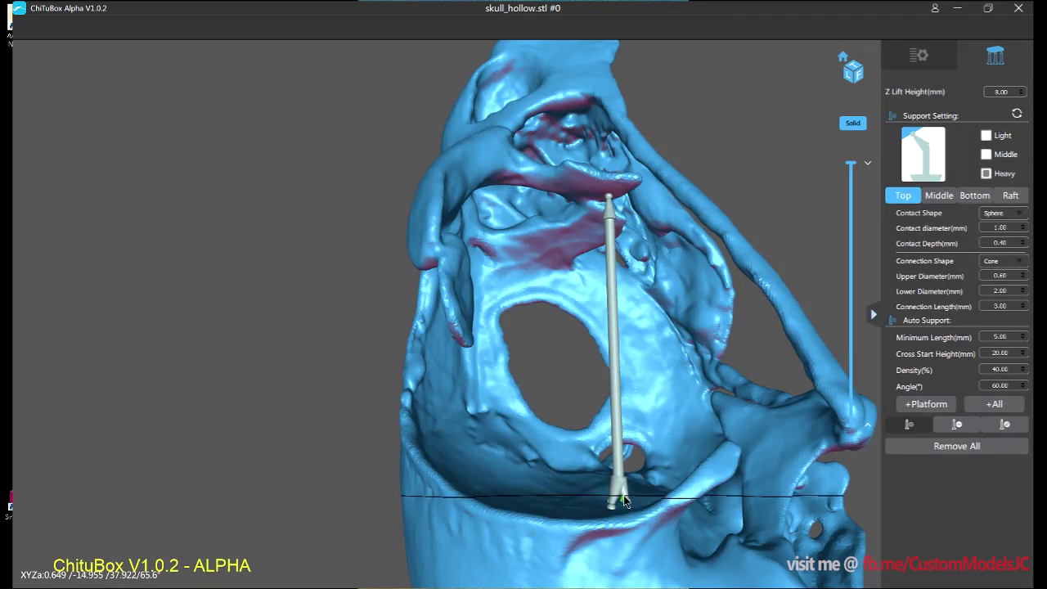
Add three heavy supports at the cheekbone tip and delete the two that are linked together.
right_drag(579, 487, 612, 446)
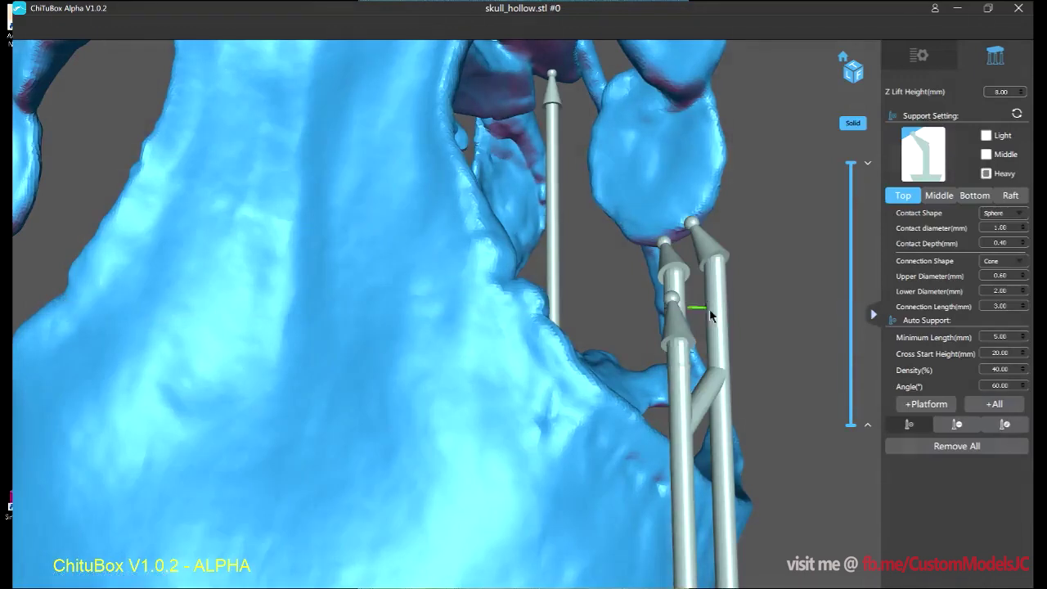
click(962, 428)
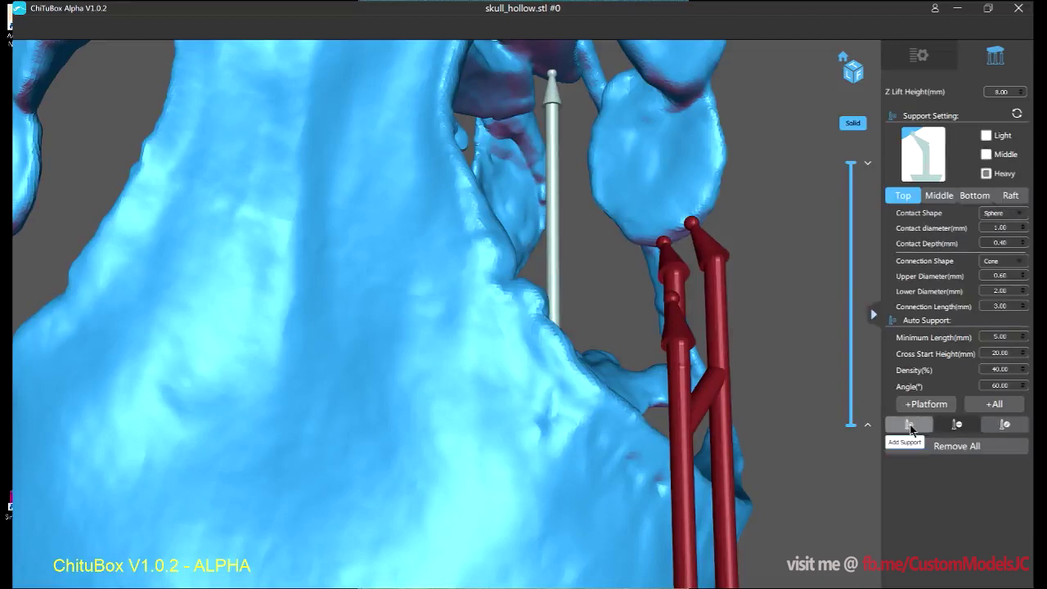
click(910, 427)
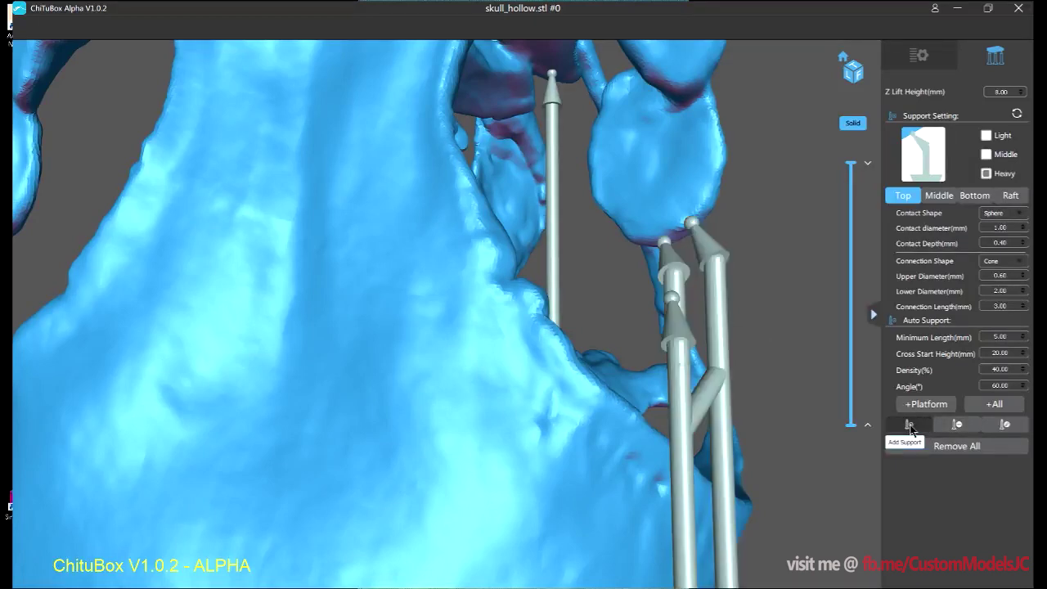
click(957, 426)
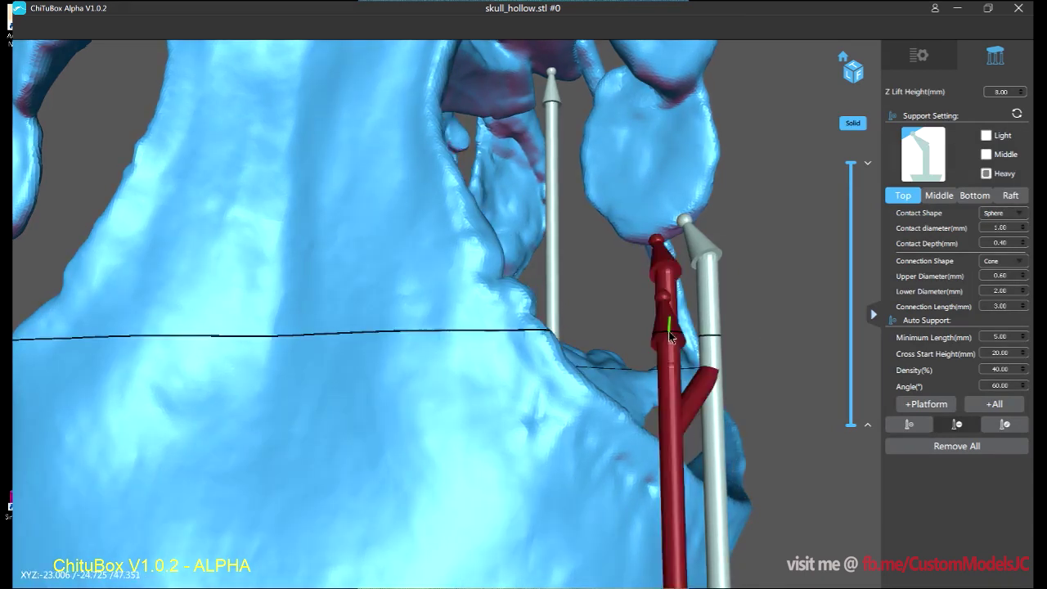
click(692, 333)
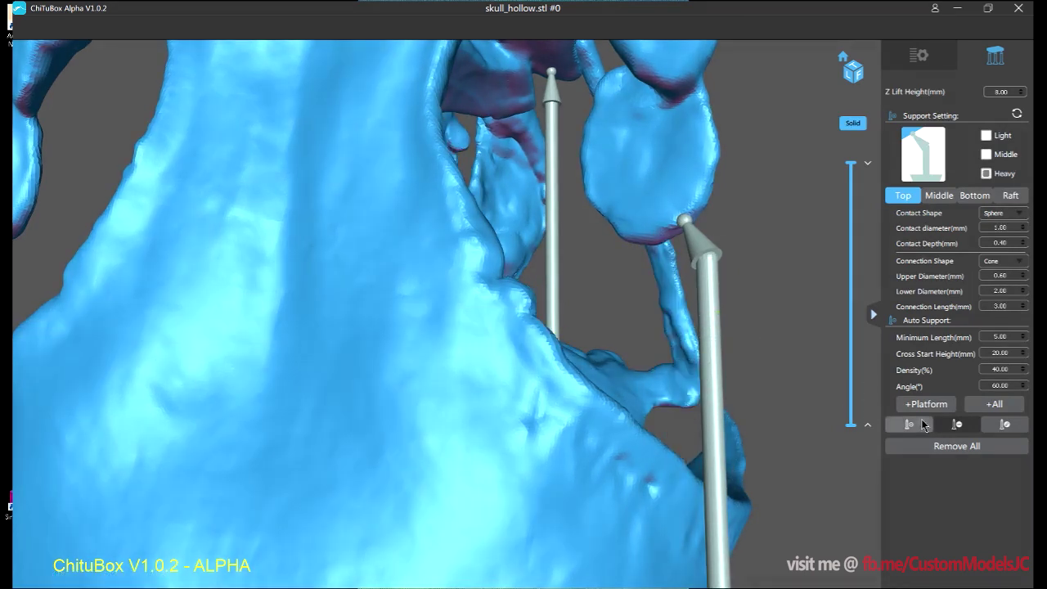
Add one heavy support under the lowest edge of the cheekbone tip, beside the remaining support.
right_drag(753, 376, 761, 368)
scroll(762, 366, down, 3)
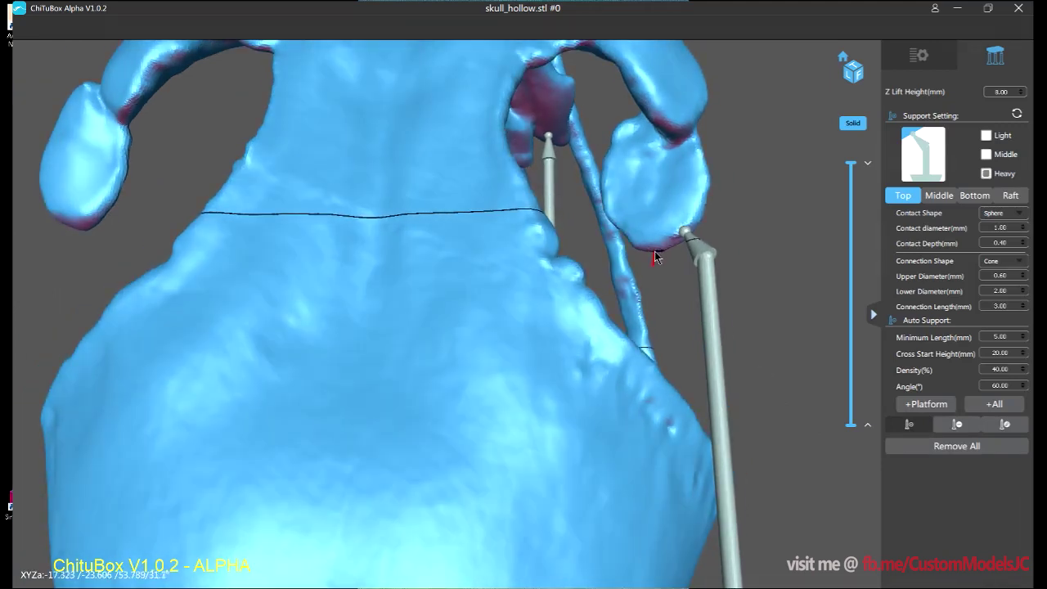
click(654, 251)
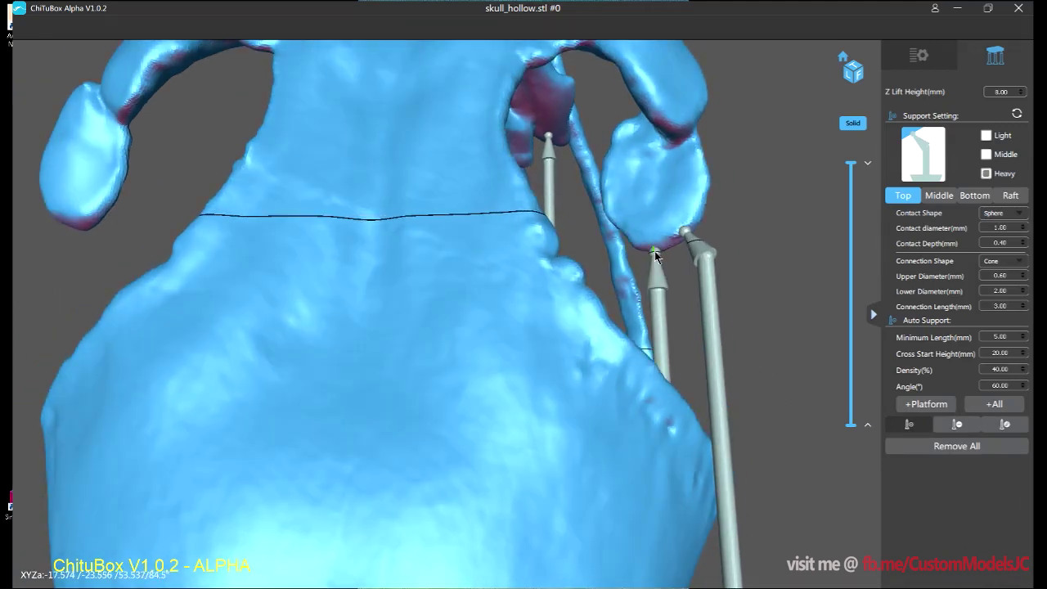
right_drag(735, 285, 661, 299)
scroll(465, 358, down, 6)
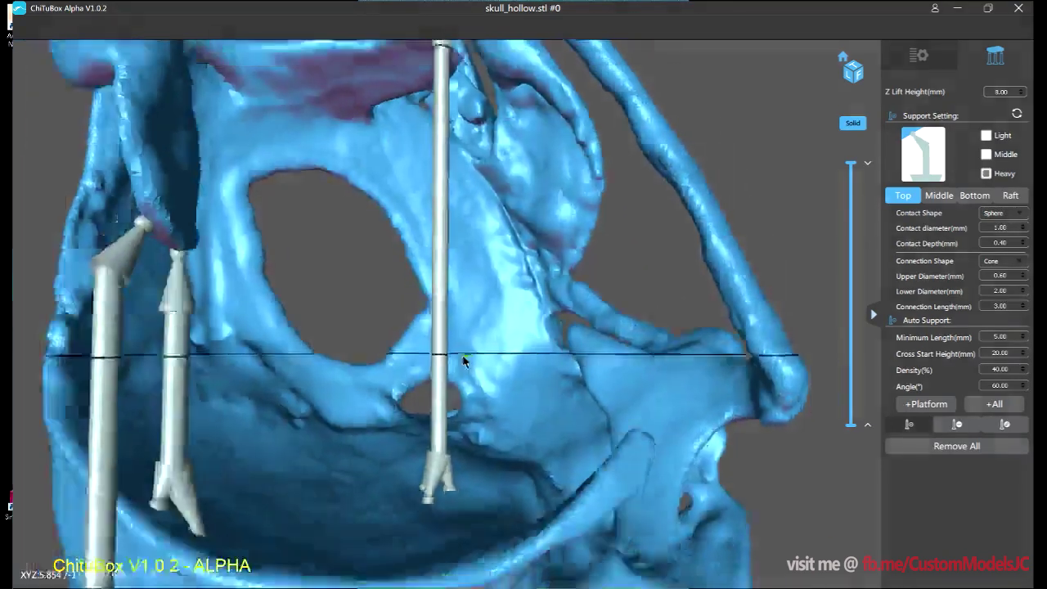
right_drag(471, 358, 750, 424)
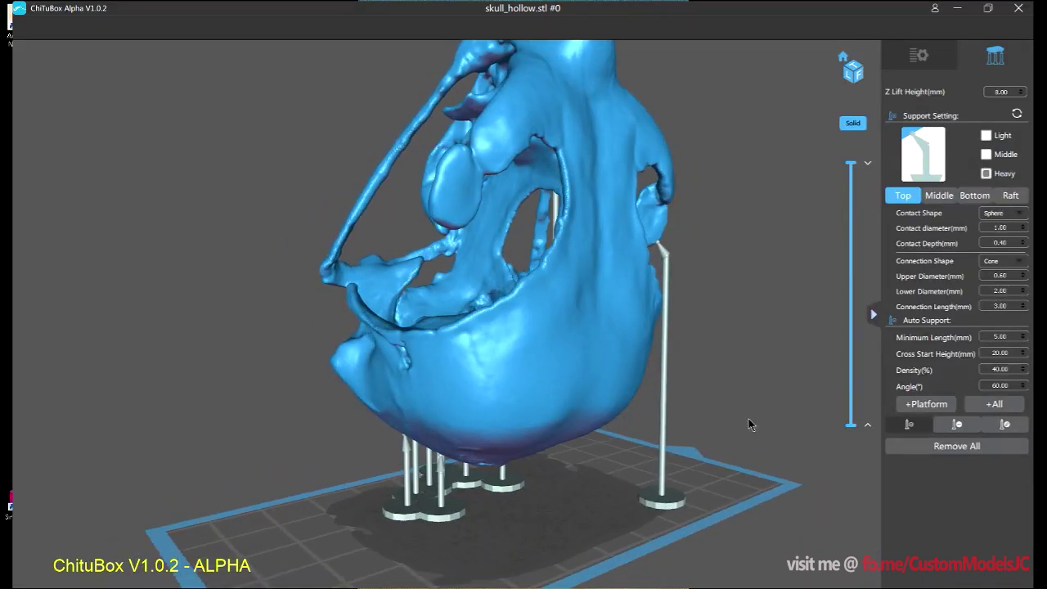
Review the middle, bottom and raft settings of the heavy supports, and return to the top settings.
click(949, 197)
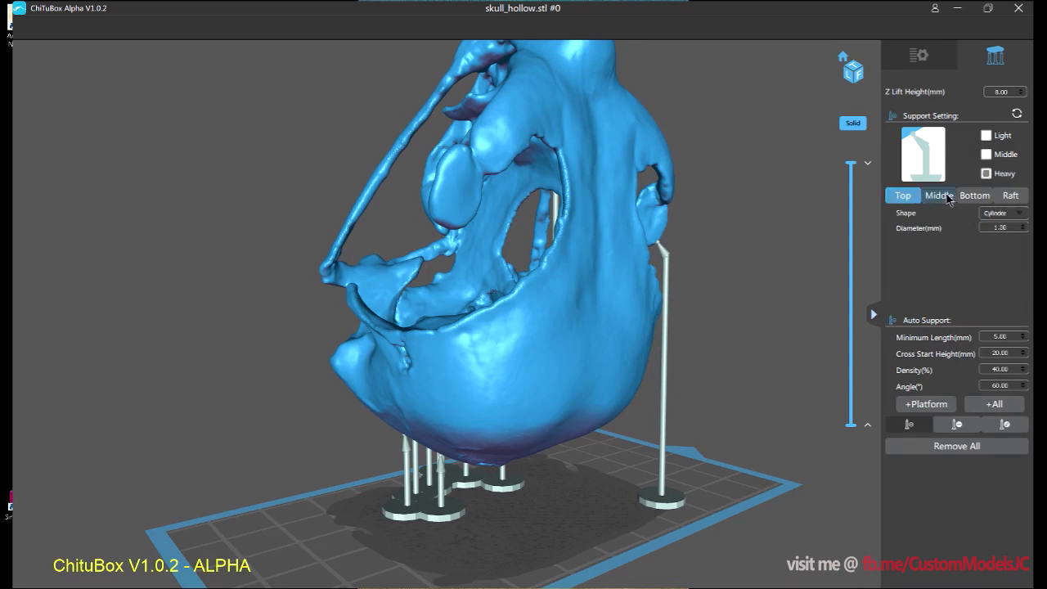
click(978, 196)
click(1010, 197)
click(966, 196)
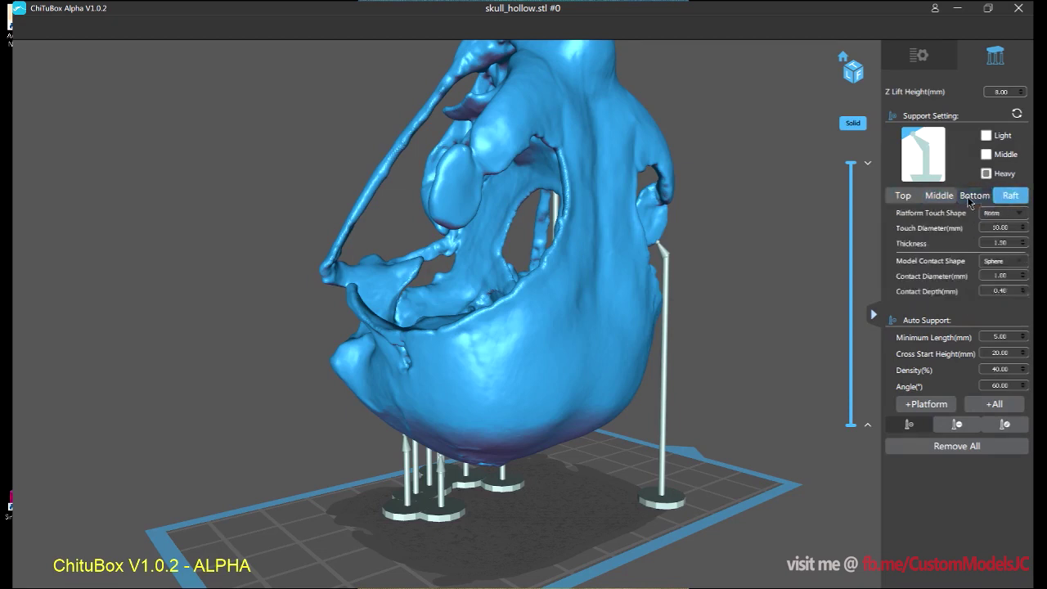
click(932, 198)
click(902, 198)
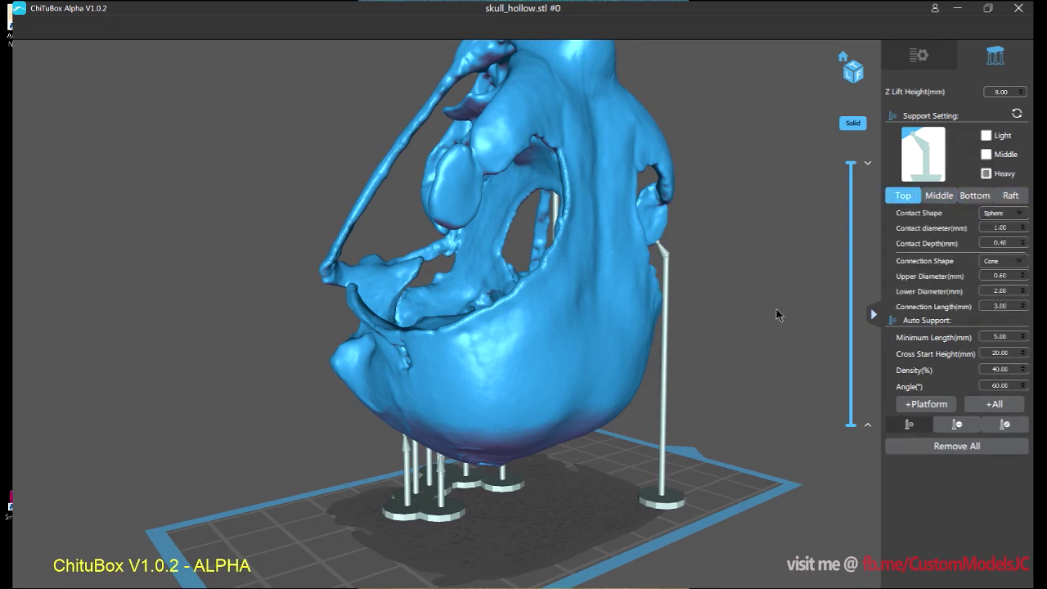
Examine the manually placed supports and the remaining overhang shading around the skull's underside and cheekbone.
drag(756, 319, 737, 326)
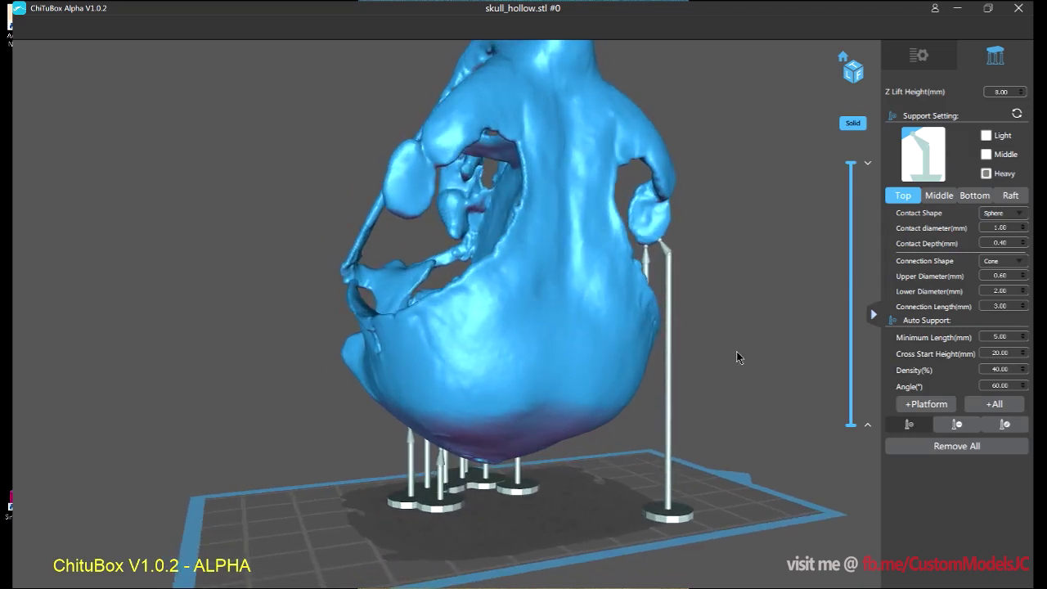
drag(728, 354, 668, 355)
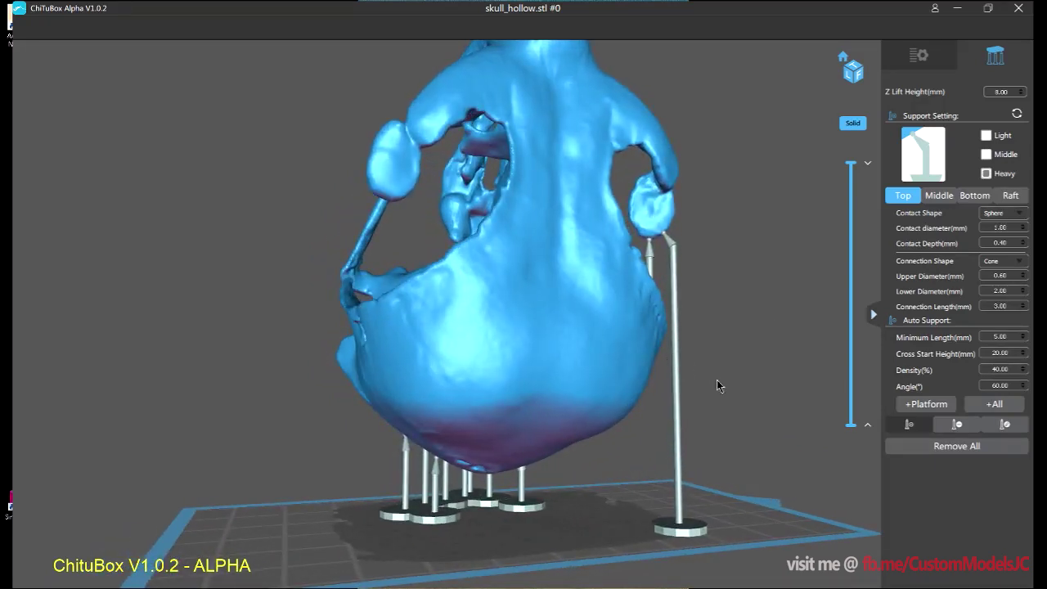
scroll(716, 380, up, 5)
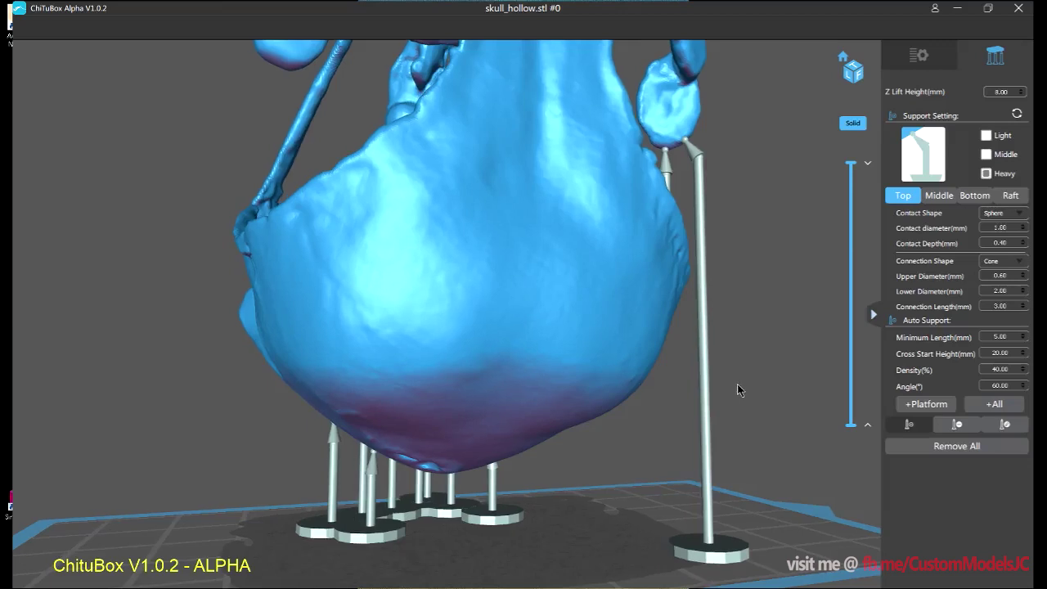
drag(737, 384, 706, 381)
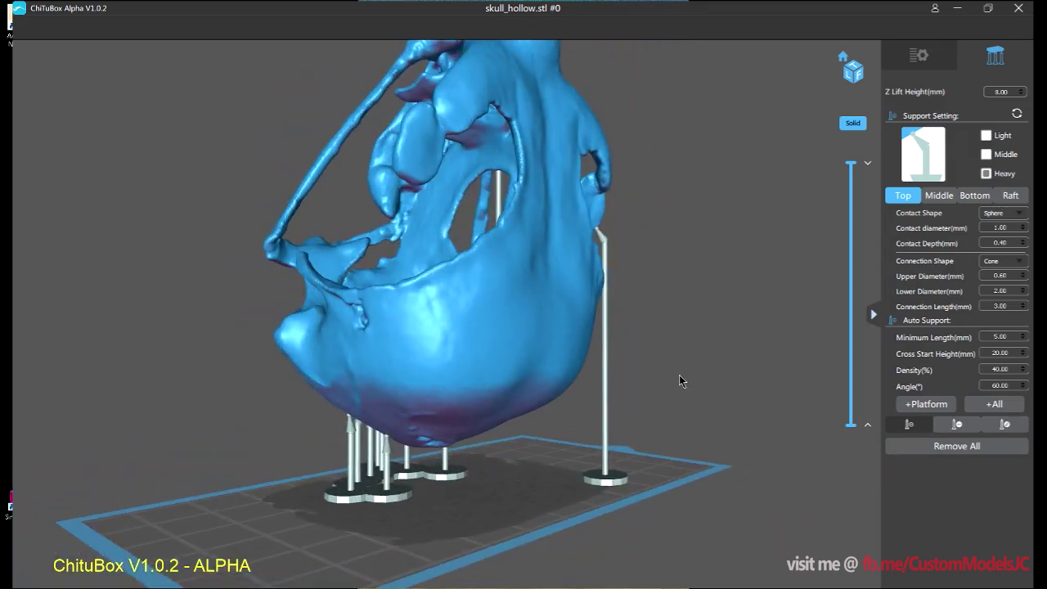
drag(692, 379, 691, 436)
scroll(643, 442, up, 2)
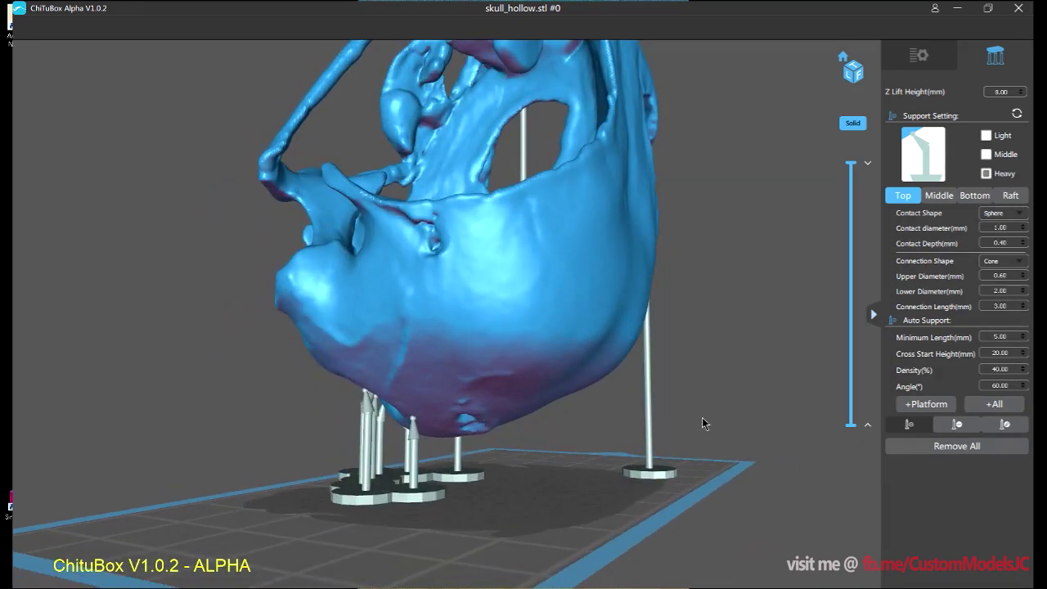
mouse_move(717, 422)
mouse_down()
mouse_move(701, 424)
mouse_move(730, 411)
mouse_move(705, 410)
mouse_up()
scroll(717, 413, down, 1)
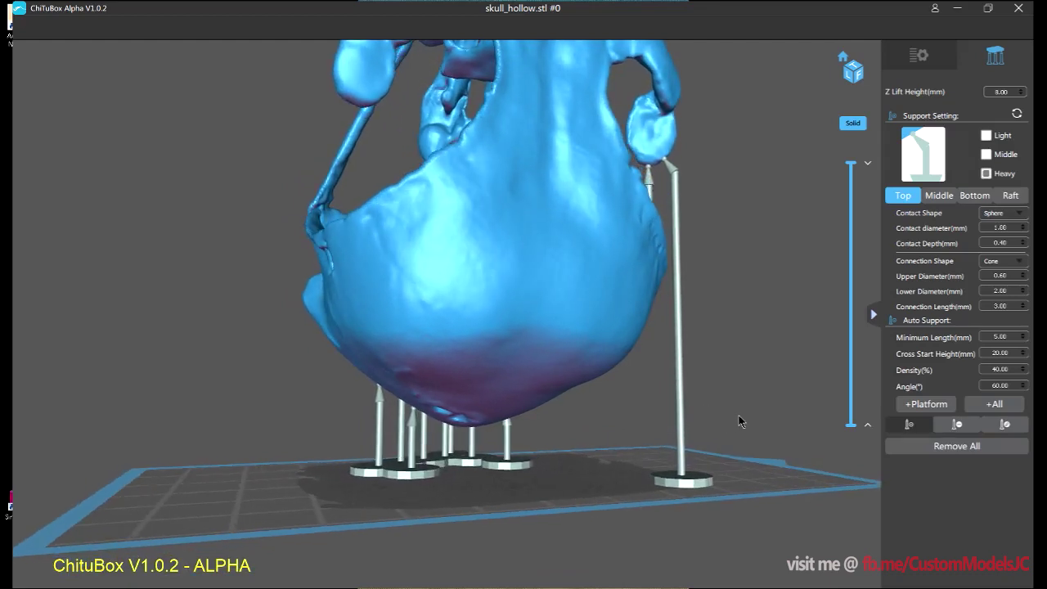
Remove all manual supports and generate automatic heavy supports across the entire model at 40% density and a 60-degree angle.
click(970, 451)
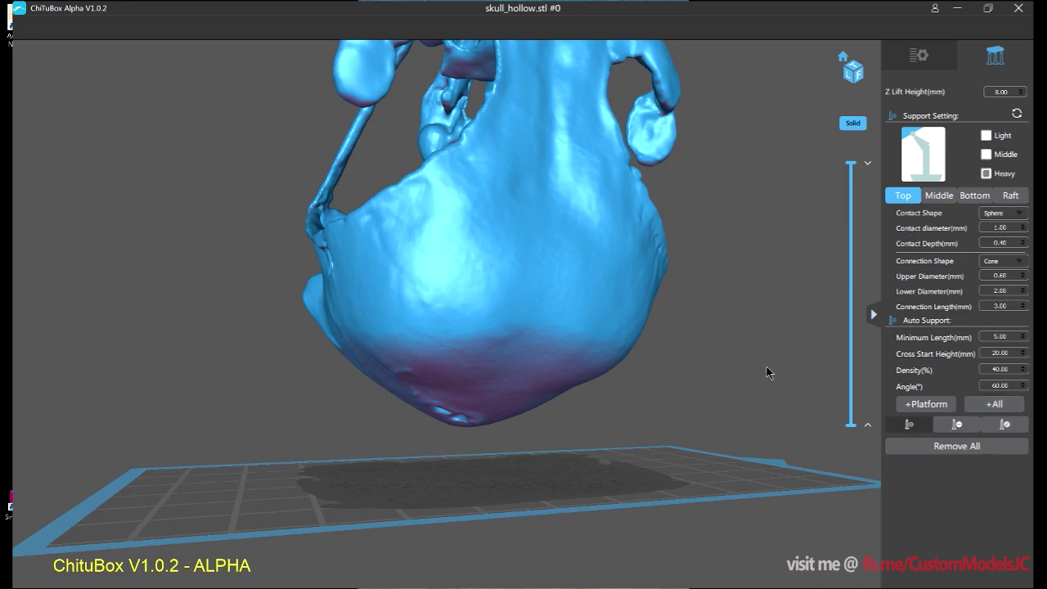
click(994, 405)
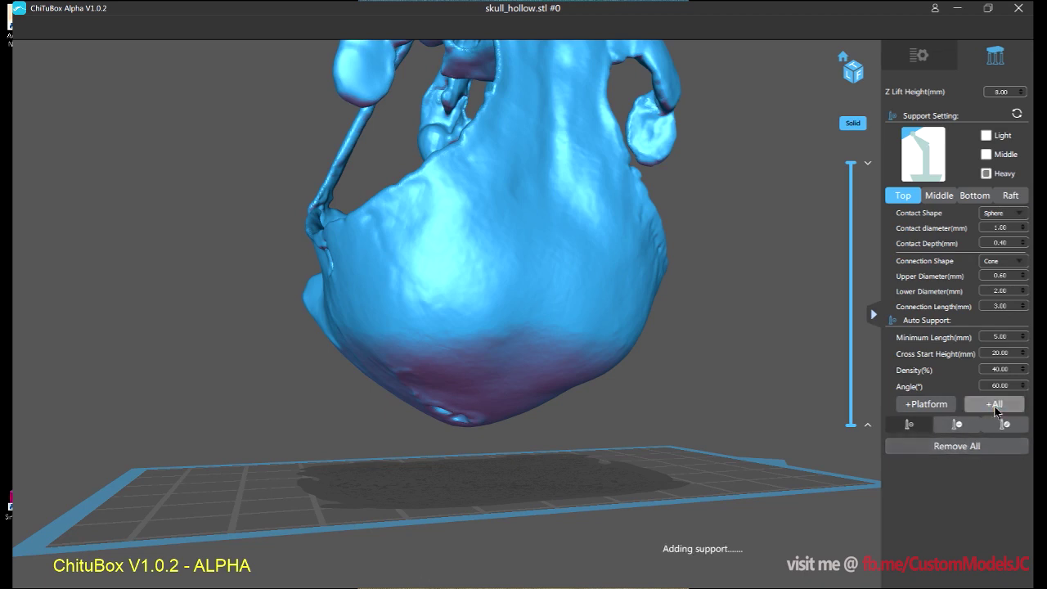